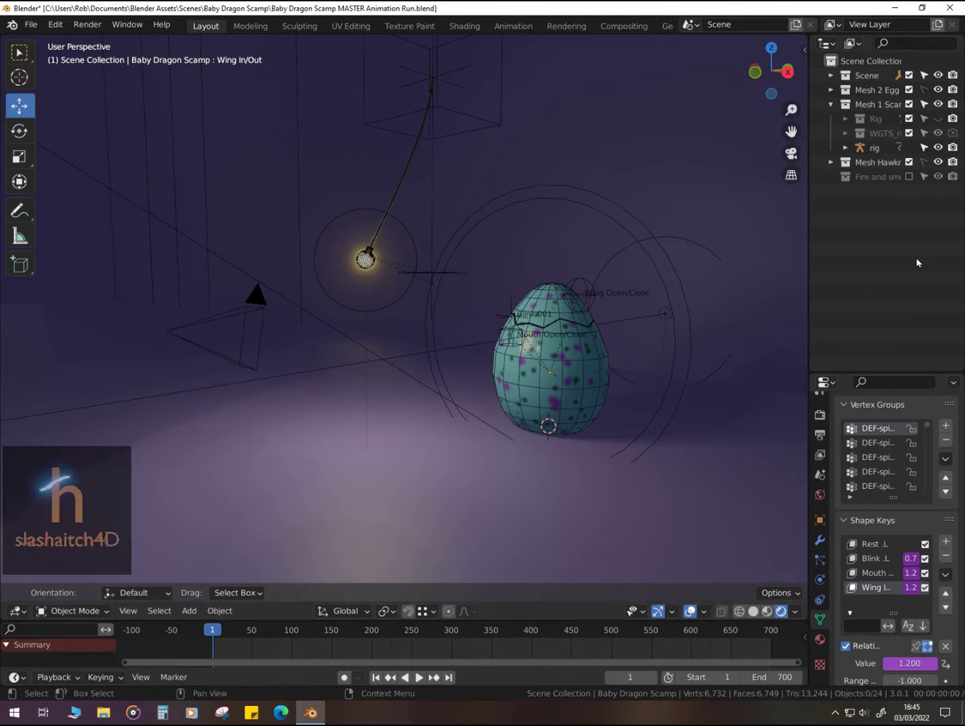
Step: Play the Baby Dragon Scamp hatching animation while orbiting and zooming around the egg
key("space")
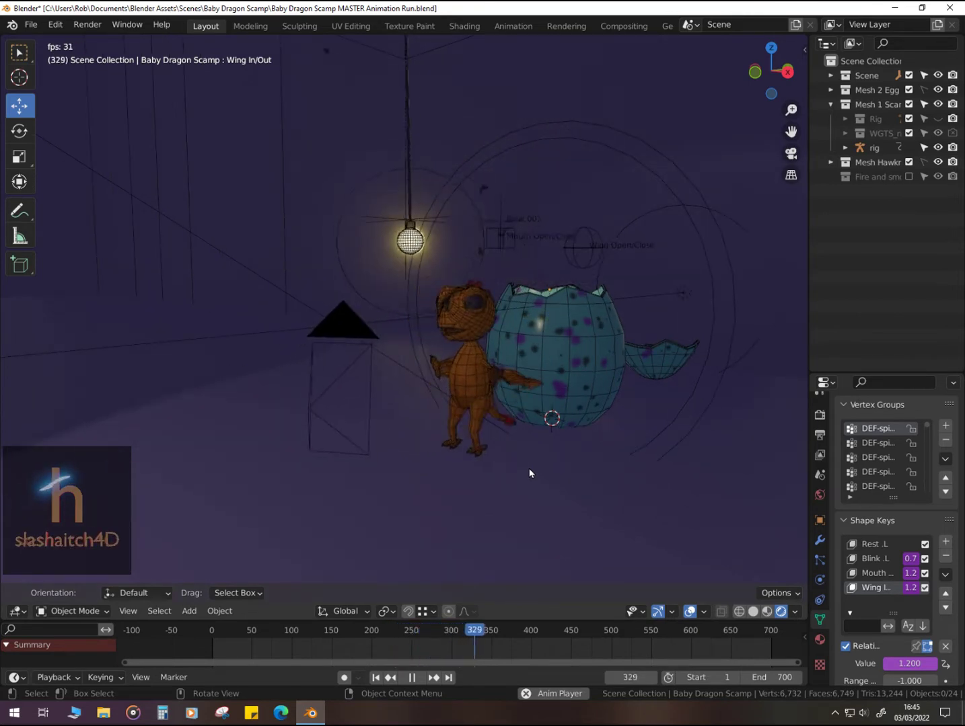
middle_click_drag(527, 470, 433, 515)
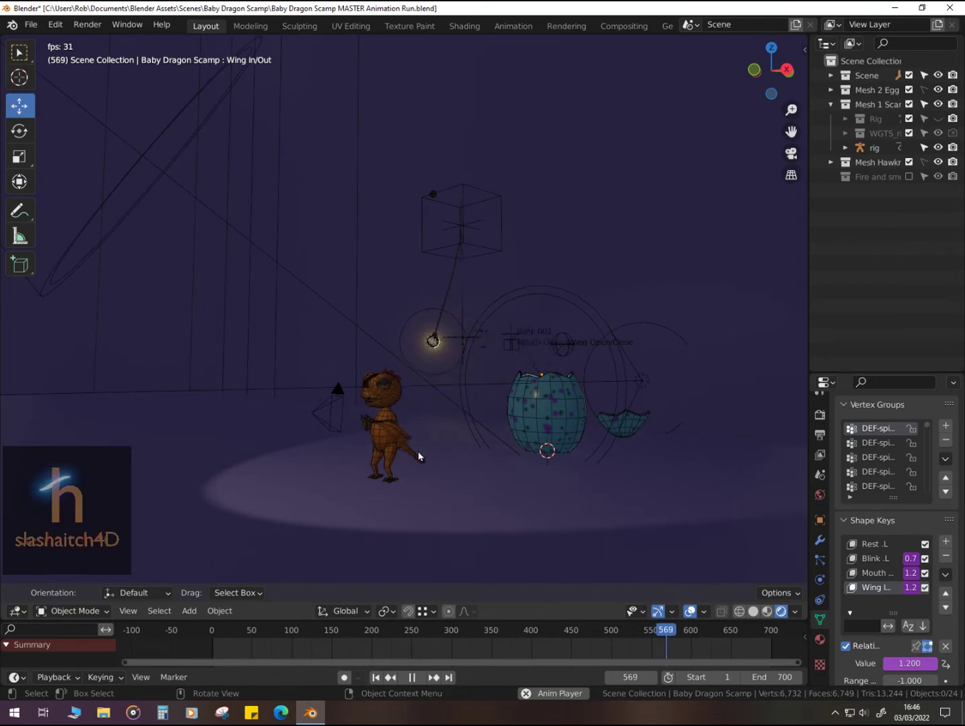
scroll(418, 457, "up", 5)
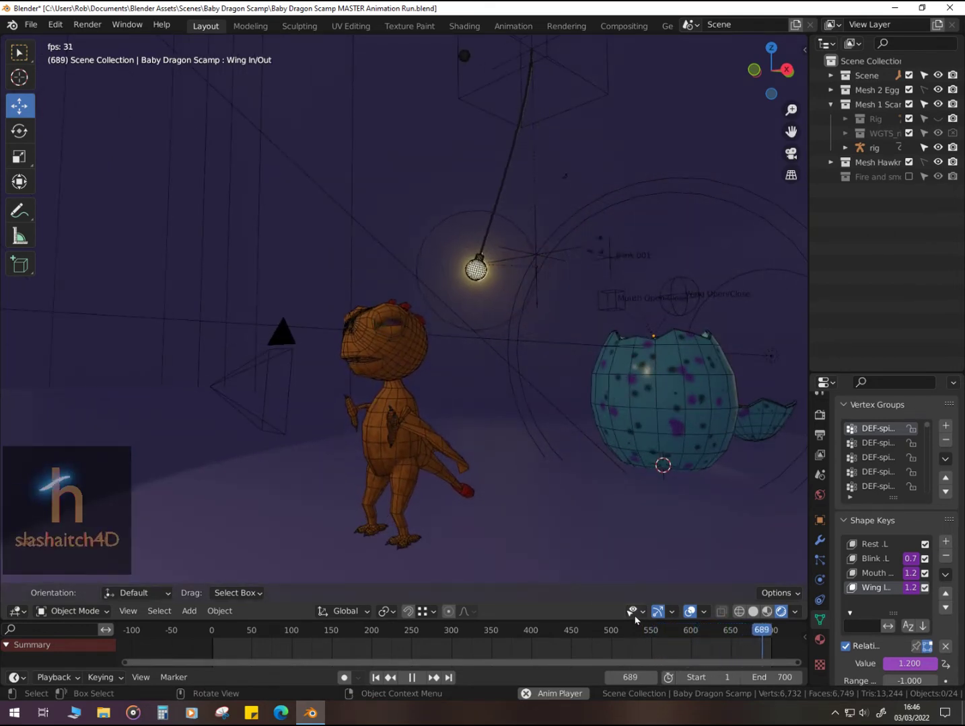
middle_click_drag(666, 558, 739, 409)
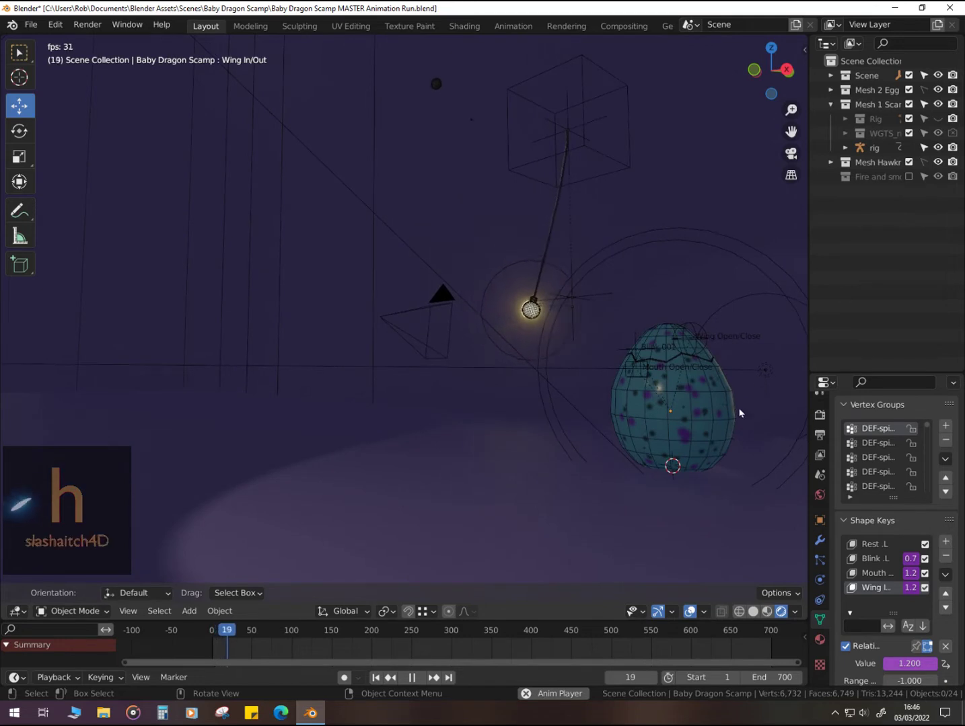
Step: Hide overlays, cycle Solid, Material Preview and Rendered shading, and stop playback at frame 623
left_click(691, 615)
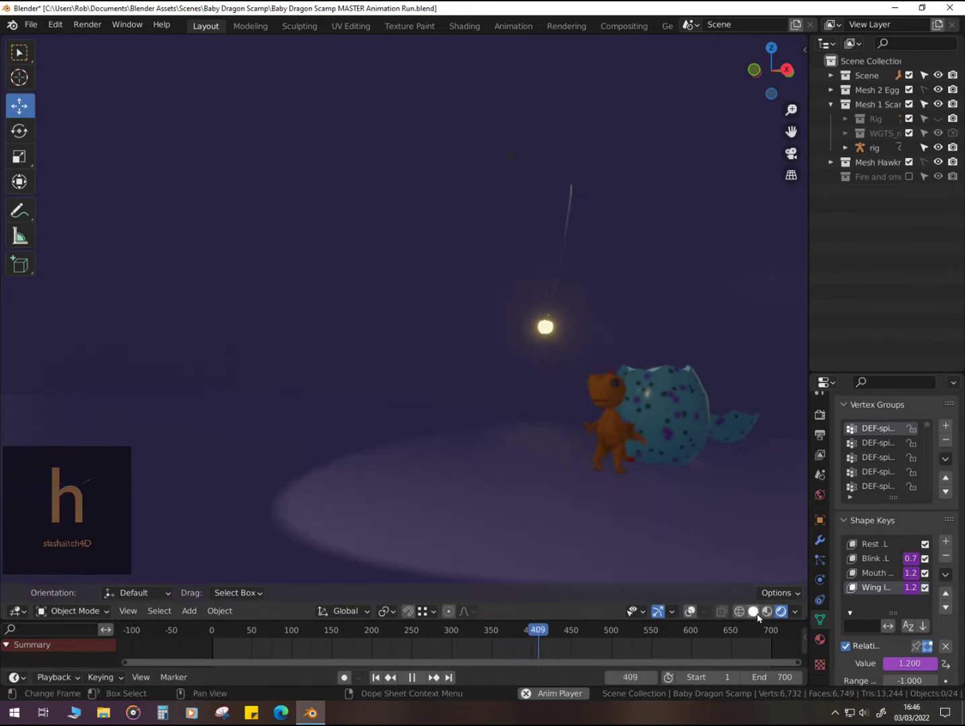
left_click(753, 611)
mouse_move(660, 449)
middle_mouse_down()
mouse_move(487, 473)
mouse_move(607, 448)
mouse_move(642, 454)
middle_mouse_up()
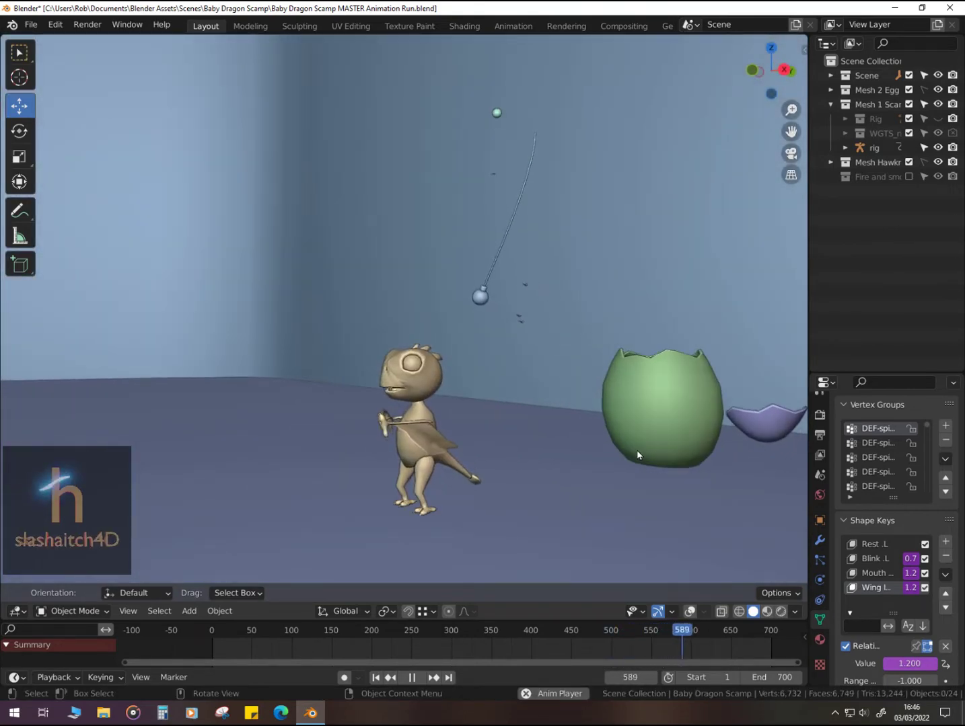
left_click(766, 611)
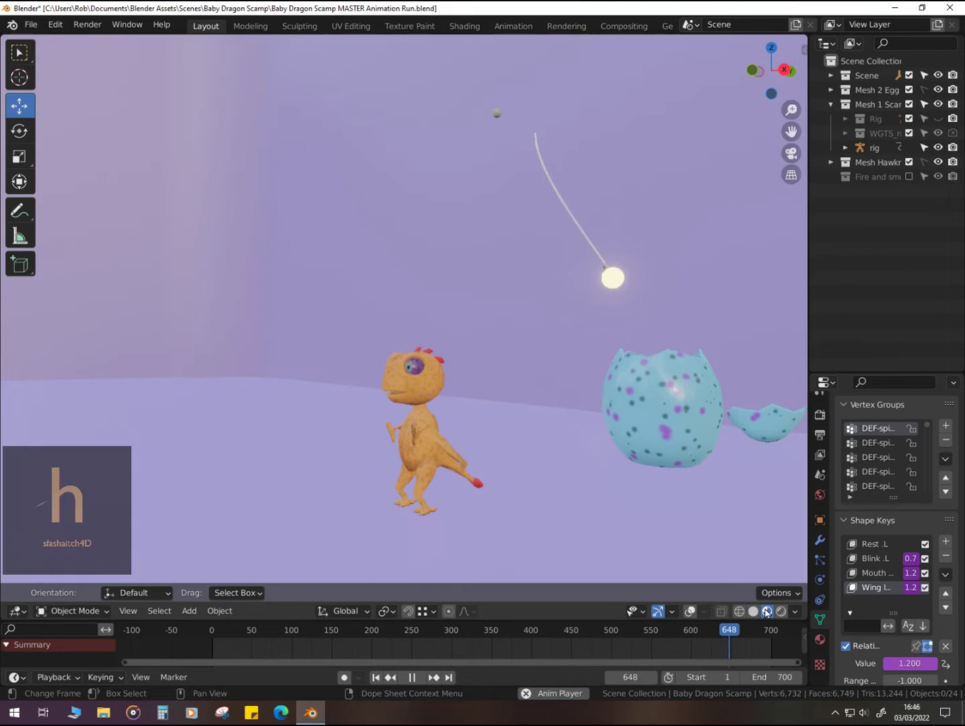
left_click(781, 612)
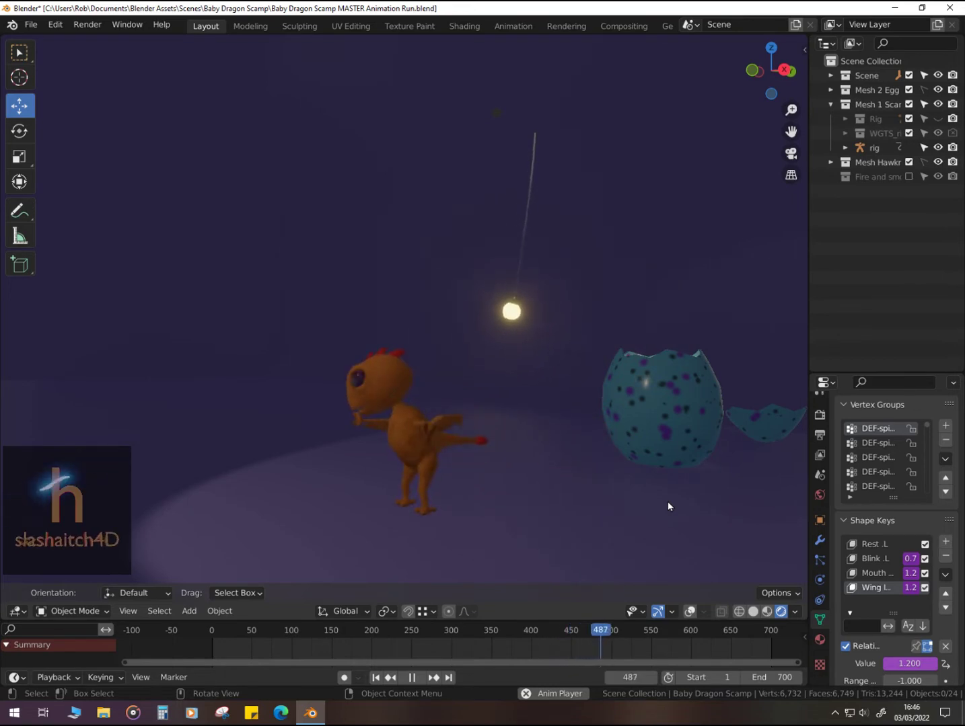
scroll(430, 453, "up", 2)
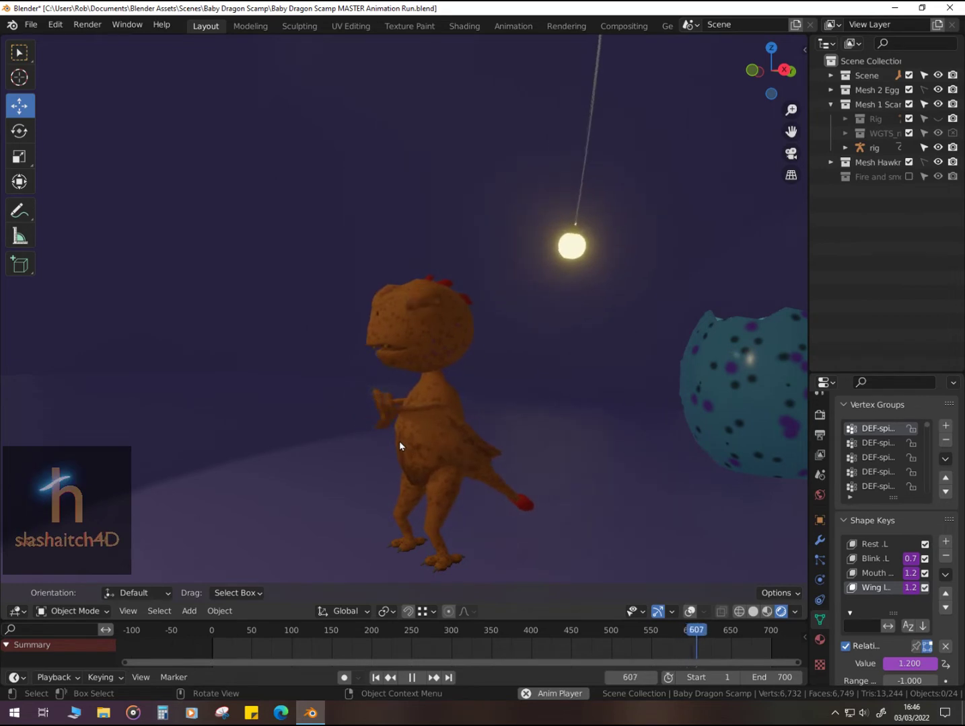
key("space")
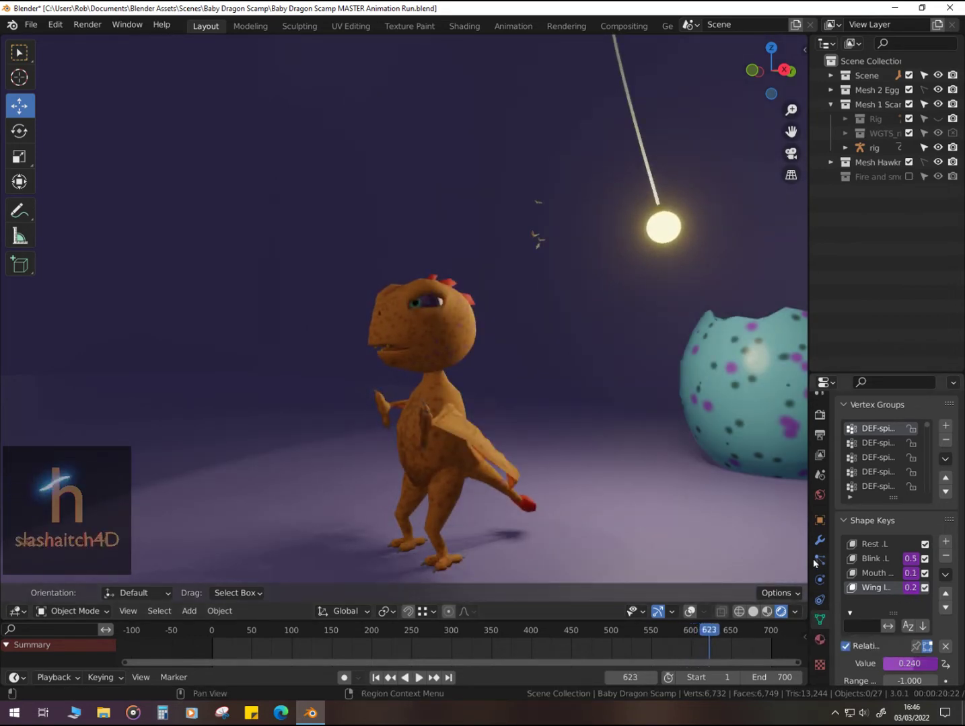
Step: Uncheck Simplify in Render Properties so the dragon shows full detail
left_click(820, 435)
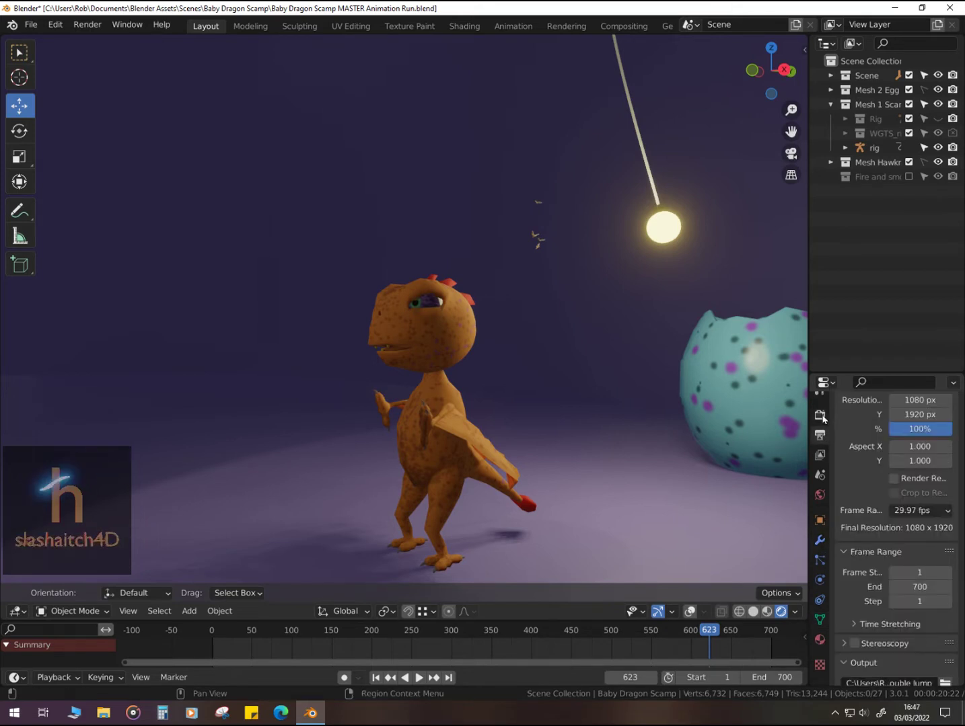
left_click(822, 416)
left_click(854, 656)
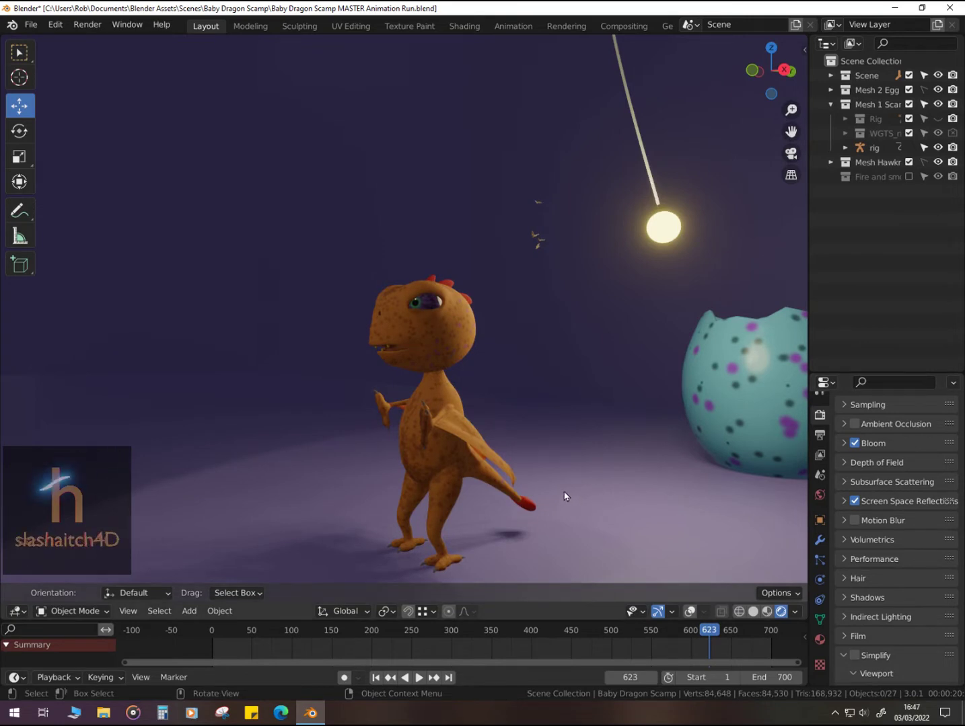
scroll(559, 492, "down", 2)
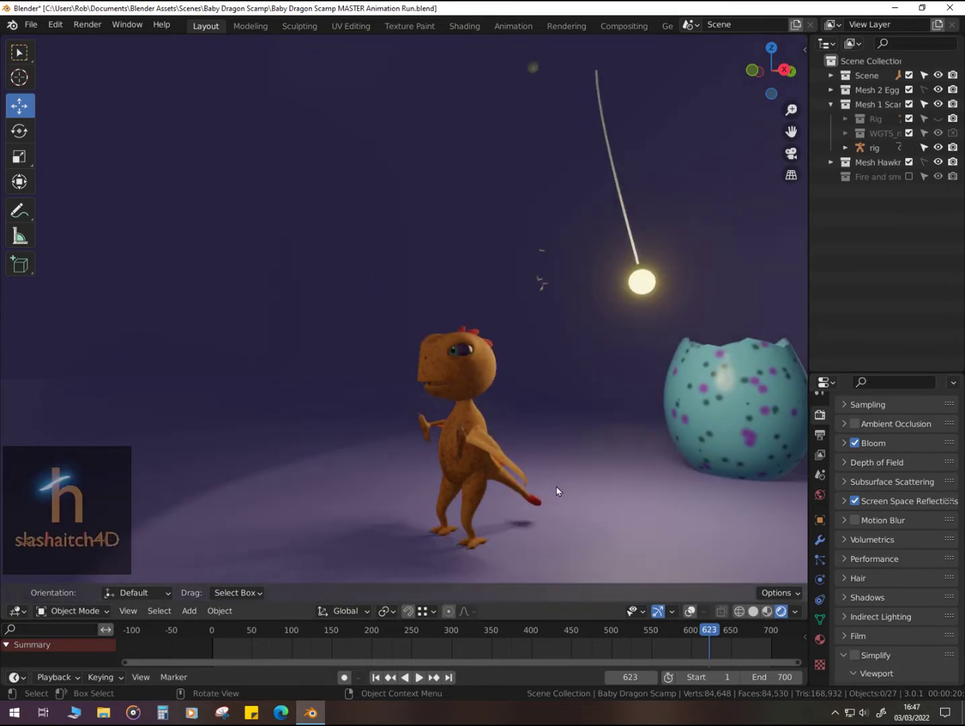
Step: Play and stop the animation at frame 636, then orbit and zoom out around the dragon
key("space")
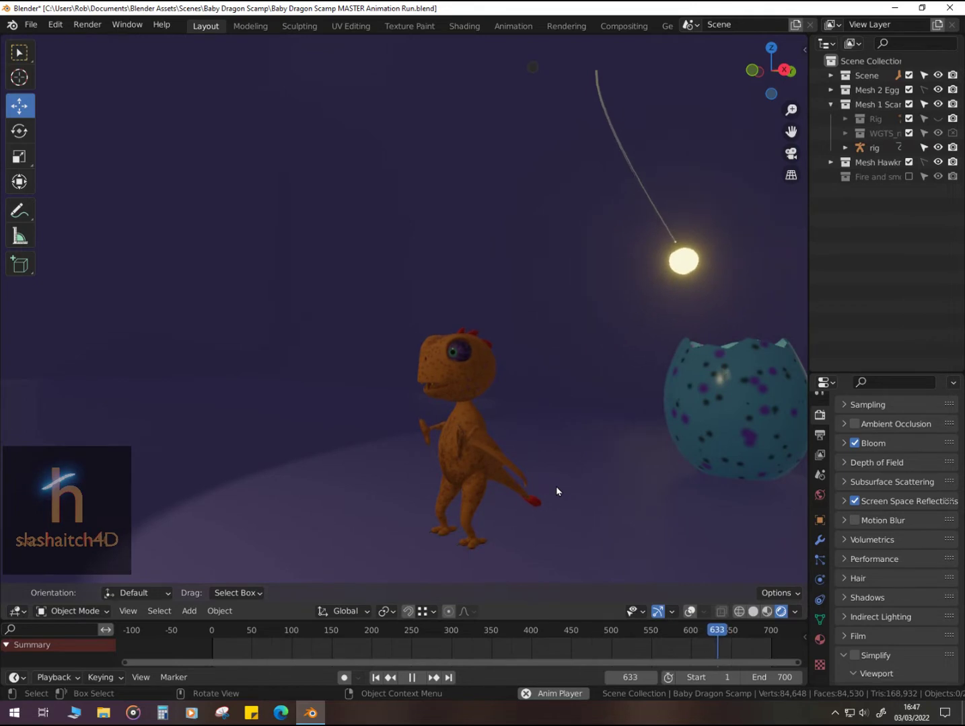
key("space")
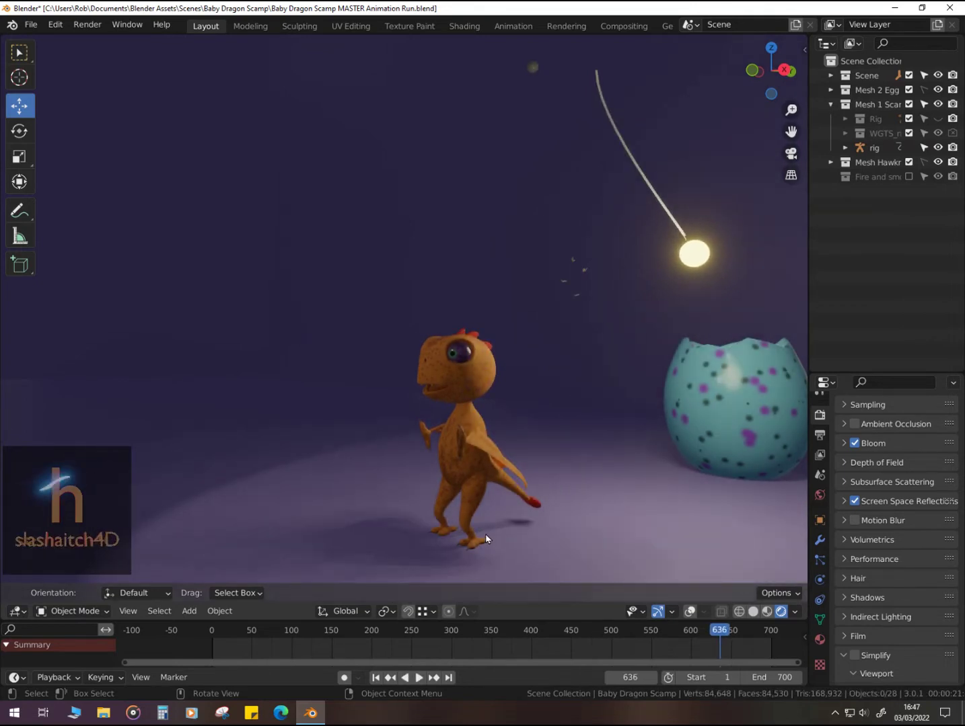
middle_click_drag(486, 539, 515, 528)
scroll(541, 520, "down", 3)
mouse_move(613, 532)
middle_mouse_down()
mouse_move(459, 538)
mouse_move(541, 523)
mouse_move(609, 528)
middle_mouse_up()
Step: View through the scene camera in Material Preview shading with overlays turned back on
key("KP_0")
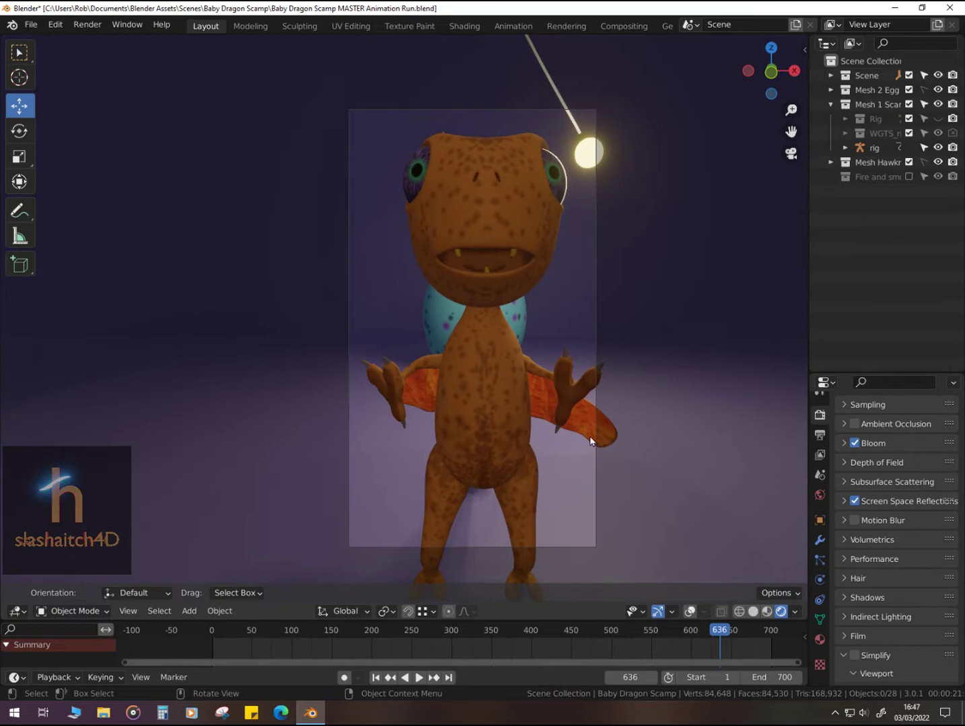
left_click(752, 612)
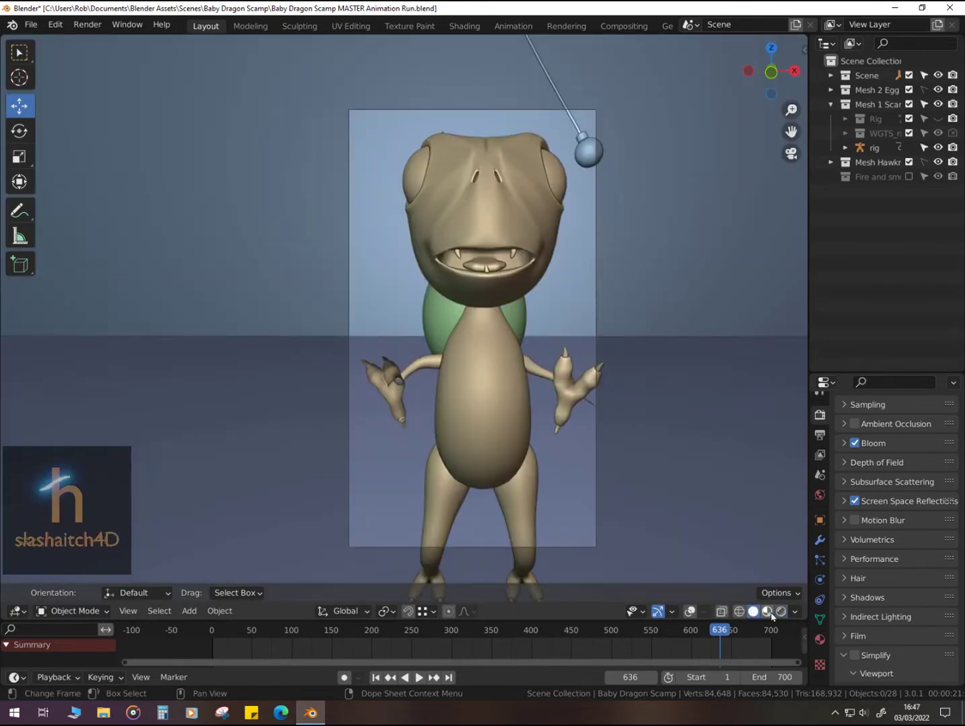
left_click(766, 612)
left_click(690, 612)
Step: Play the animation, recentre the camera frame, then stop and set the timeline to frame 293
key("space")
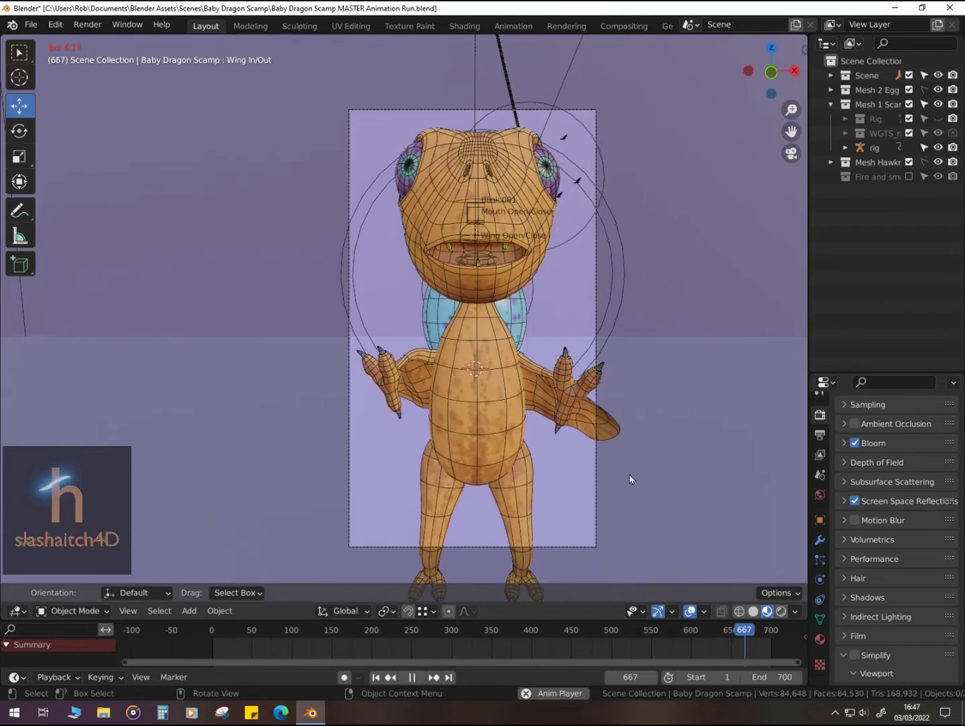
scroll(629, 478, "down", 1)
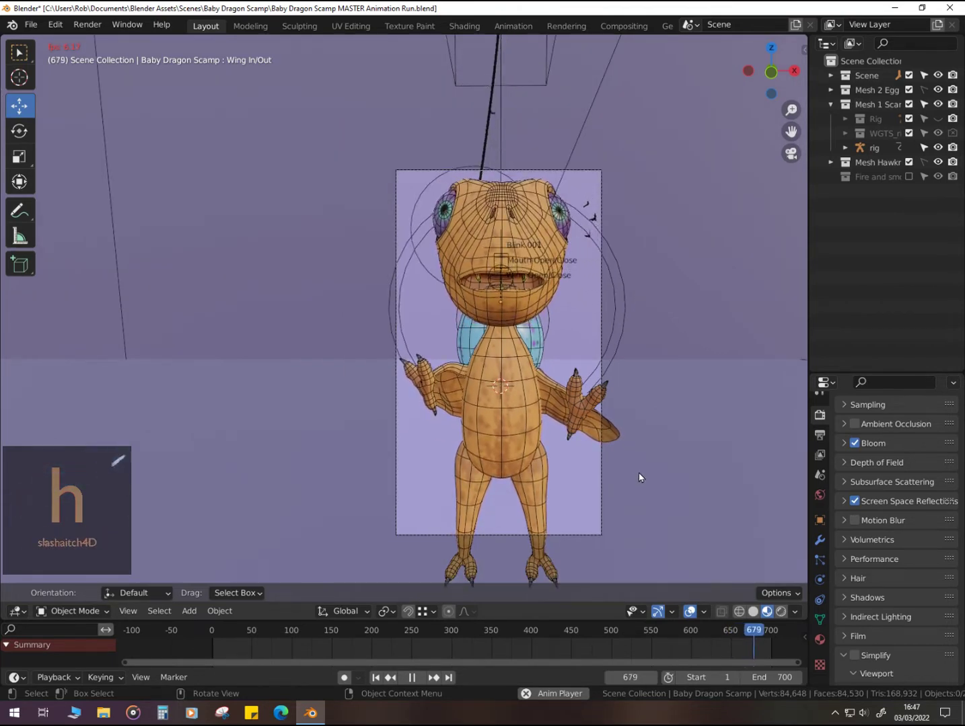
middle_click_drag(627, 458, 564, 454, "shift")
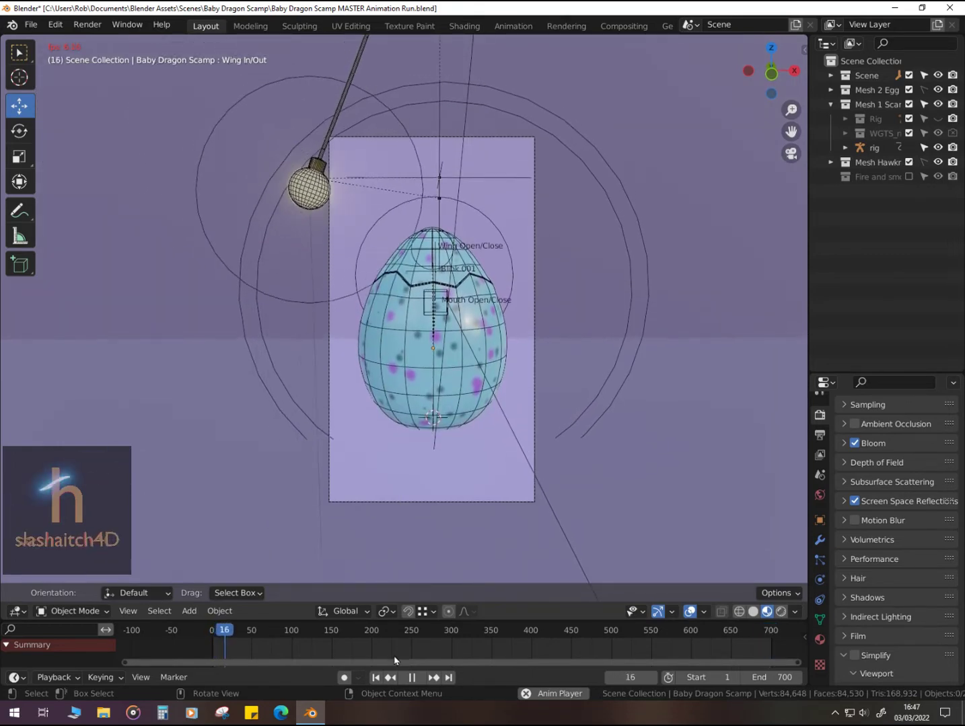
left_click(413, 672)
left_click(447, 631)
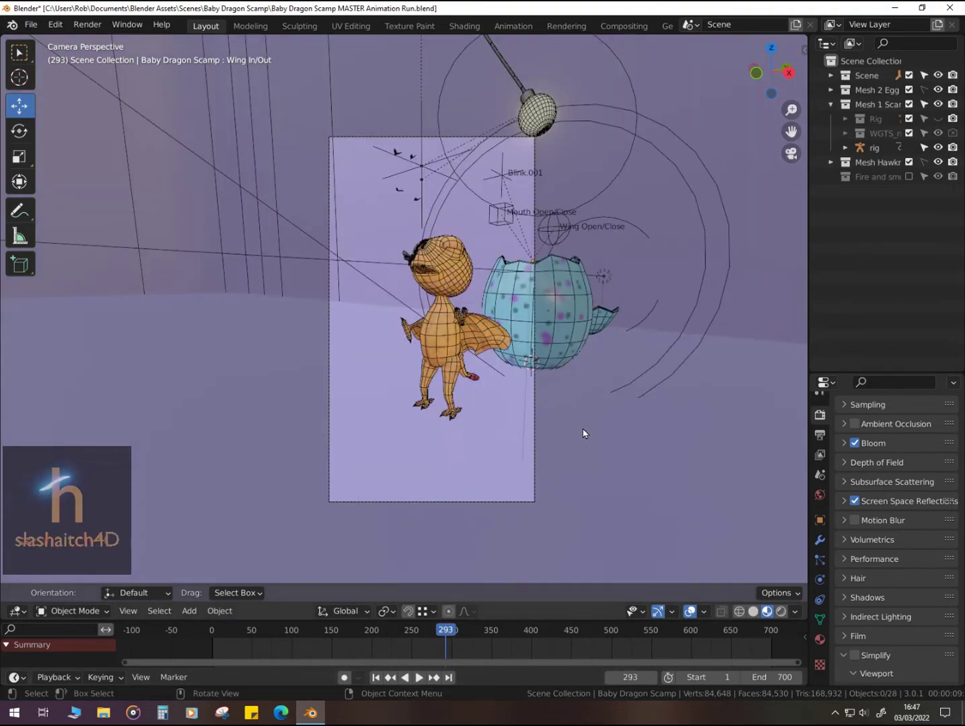
Step: Move the Mouth Open/Close and Blink.001 controls downward
middle_click_drag(583, 434, 542, 440)
left_click(481, 156)
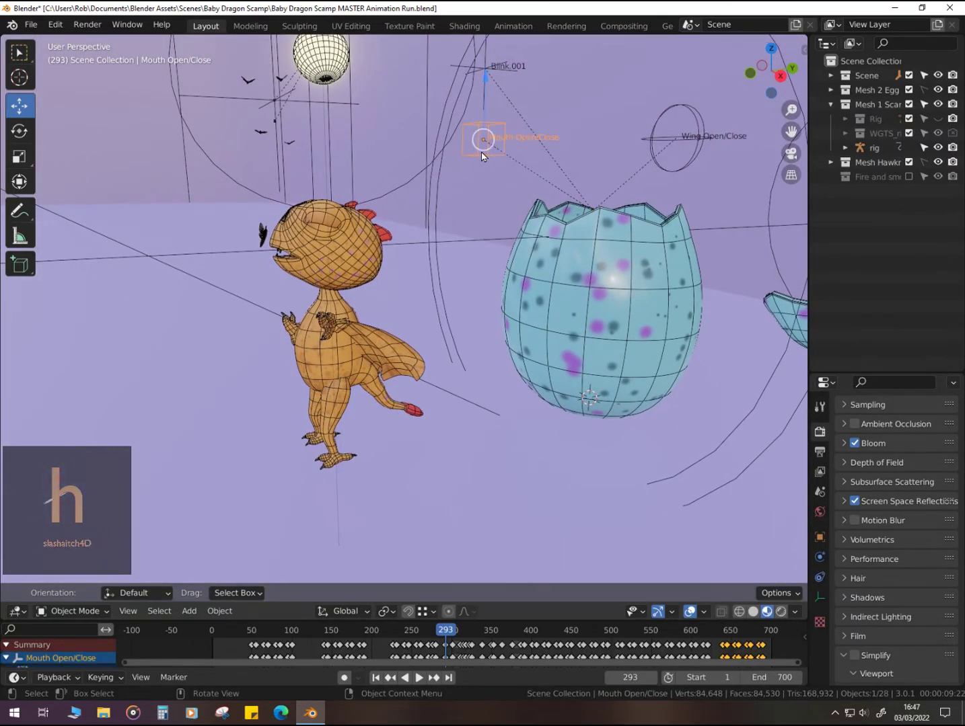
left_click_drag(483, 81, 503, 595)
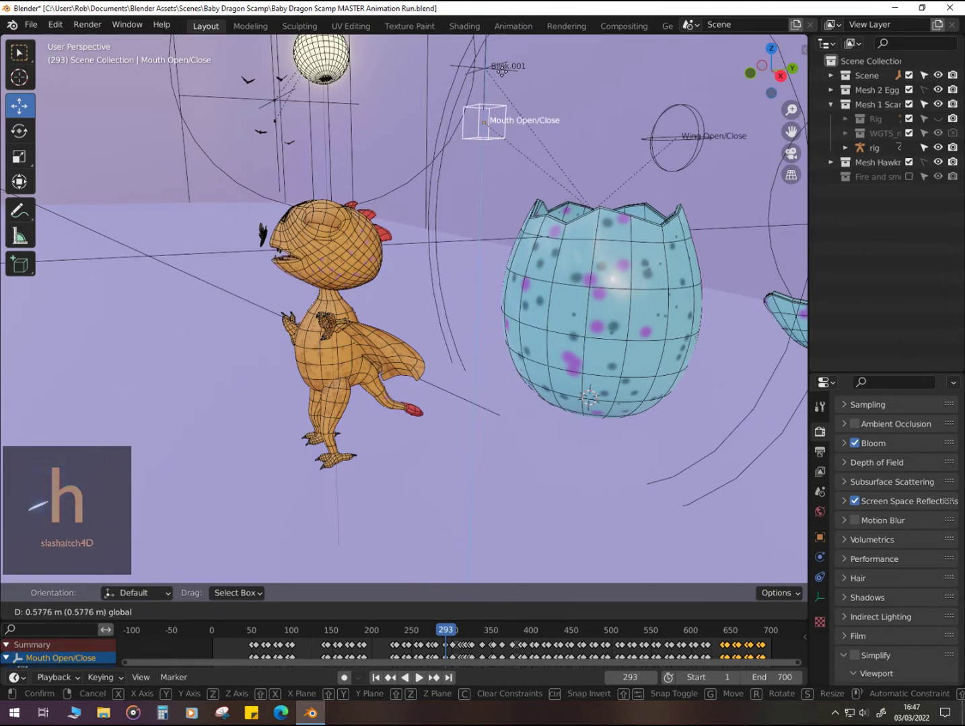
left_click_drag(501, 71, 495, 115)
left_click(481, 94)
mouse_move(487, 56)
left_mouse_down()
mouse_move(487, 96)
mouse_move(495, 60)
left_mouse_up()
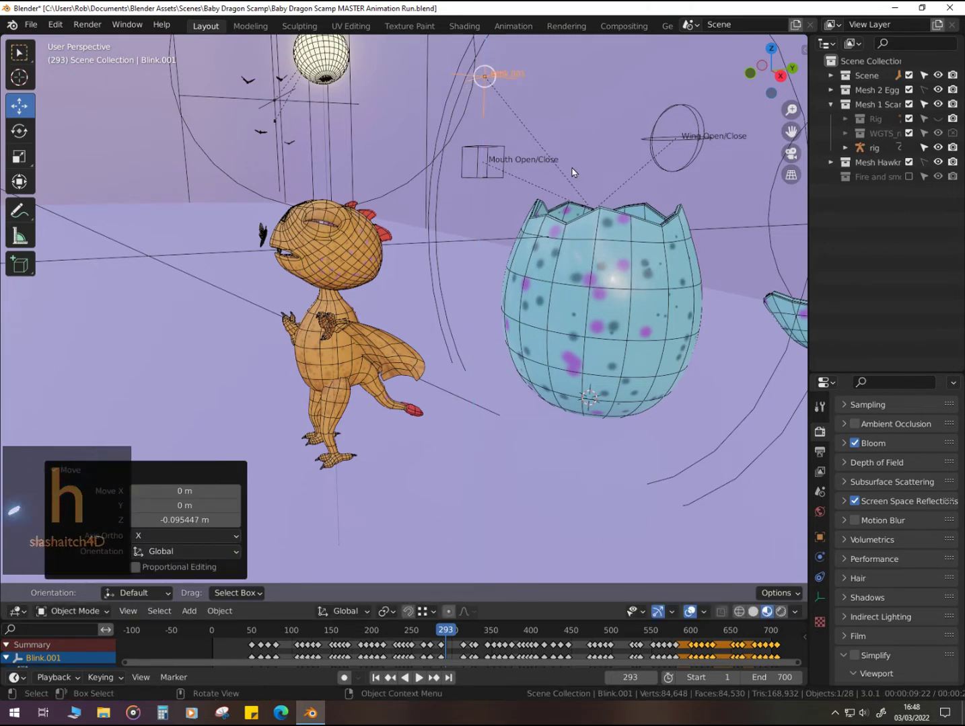
Step: Lower the Wing Open/Close control 0.071182 m on Z to open the wing
left_click(697, 160)
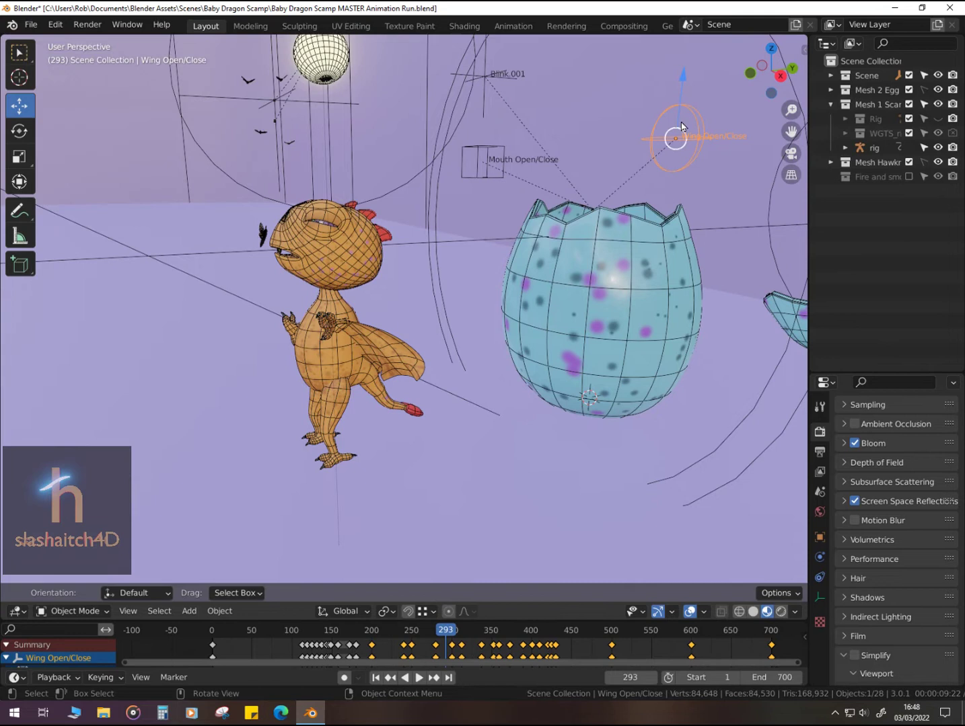
mouse_move(681, 80)
left_mouse_down()
mouse_move(680, 118)
mouse_move(680, 78)
left_mouse_up()
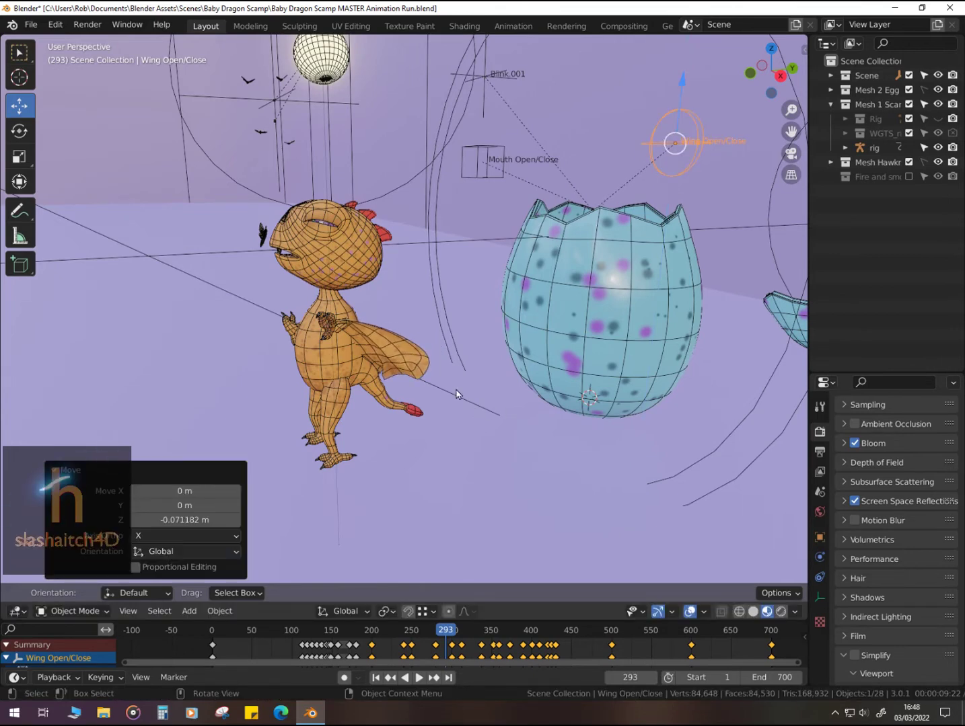
middle_click_drag(456, 394, 428, 375)
scroll(425, 371, "up", 2)
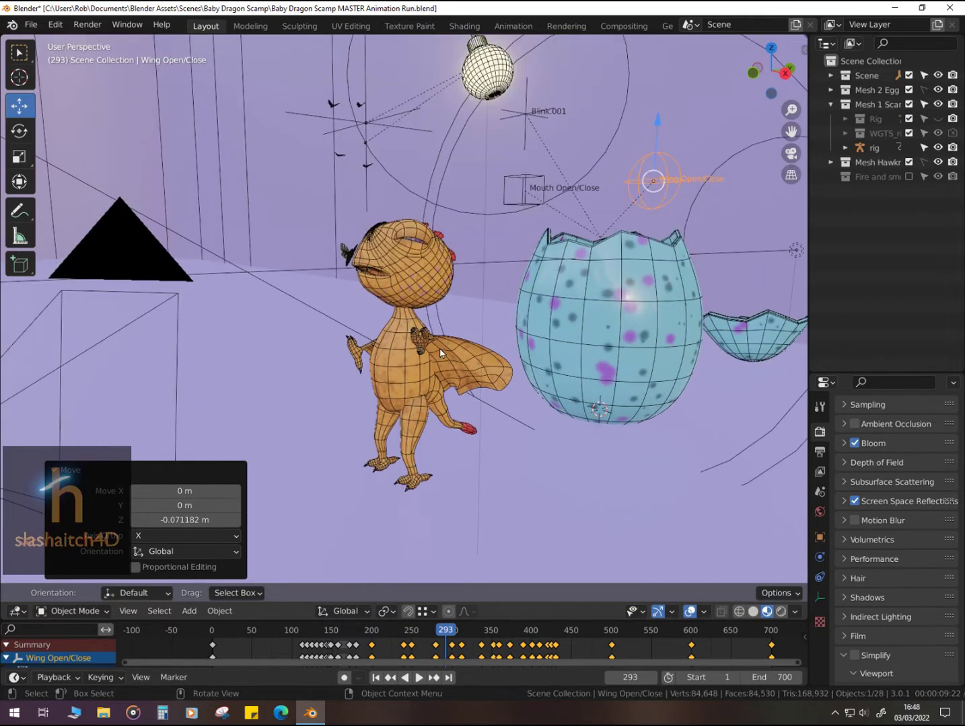
scroll(439, 353, "up", 1)
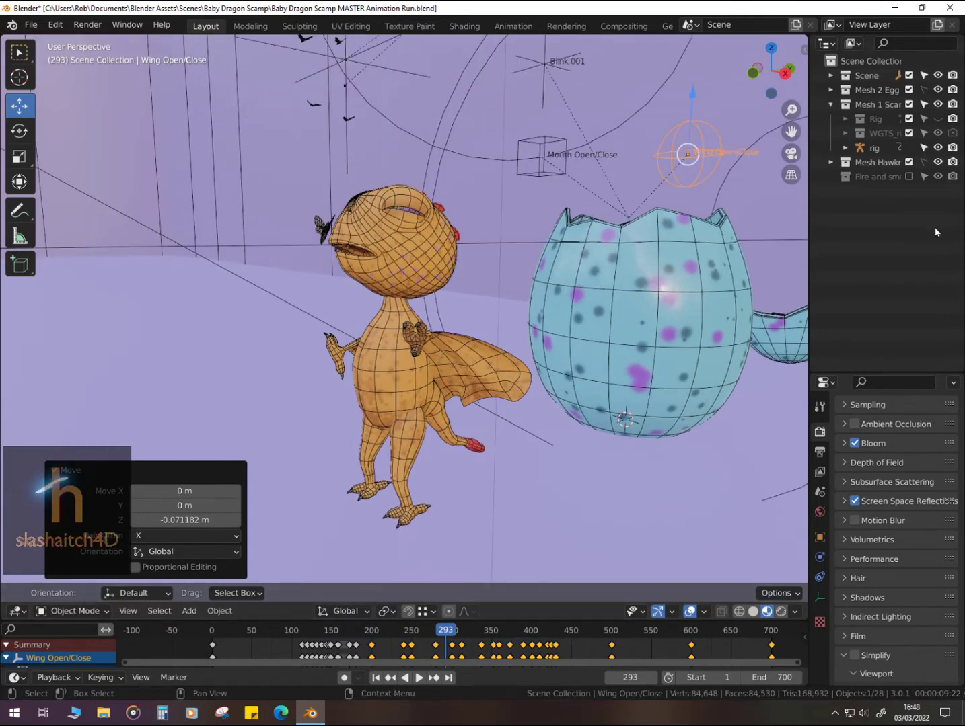
Step: Include the Fire and smoke collection and play the animation to frame 366
left_click(909, 177)
middle_click_drag(569, 311, 569, 311)
key("space")
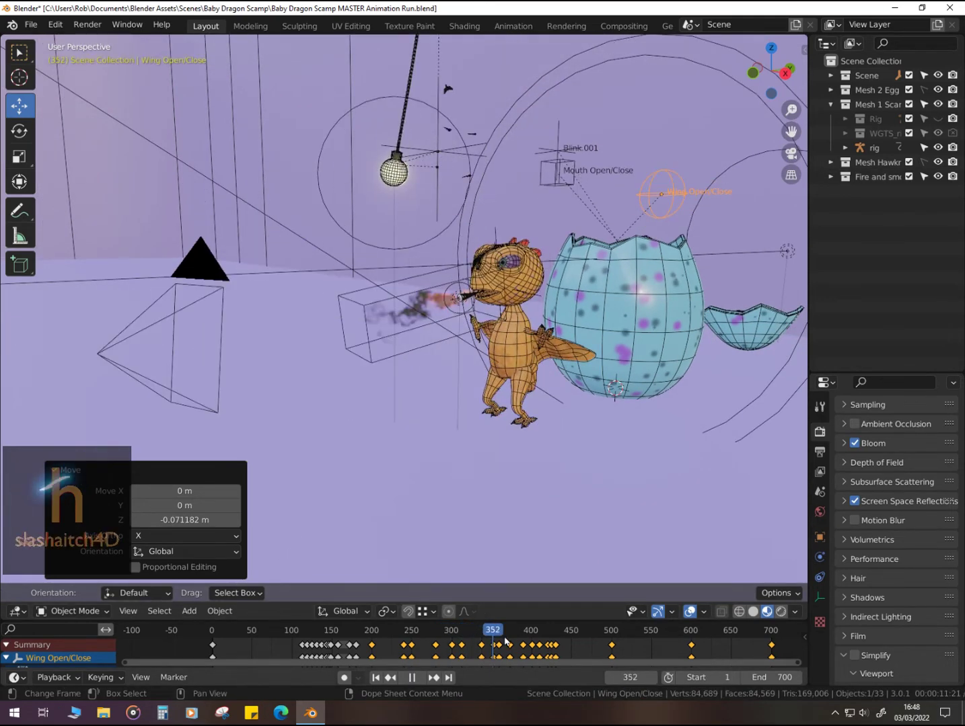
key("space")
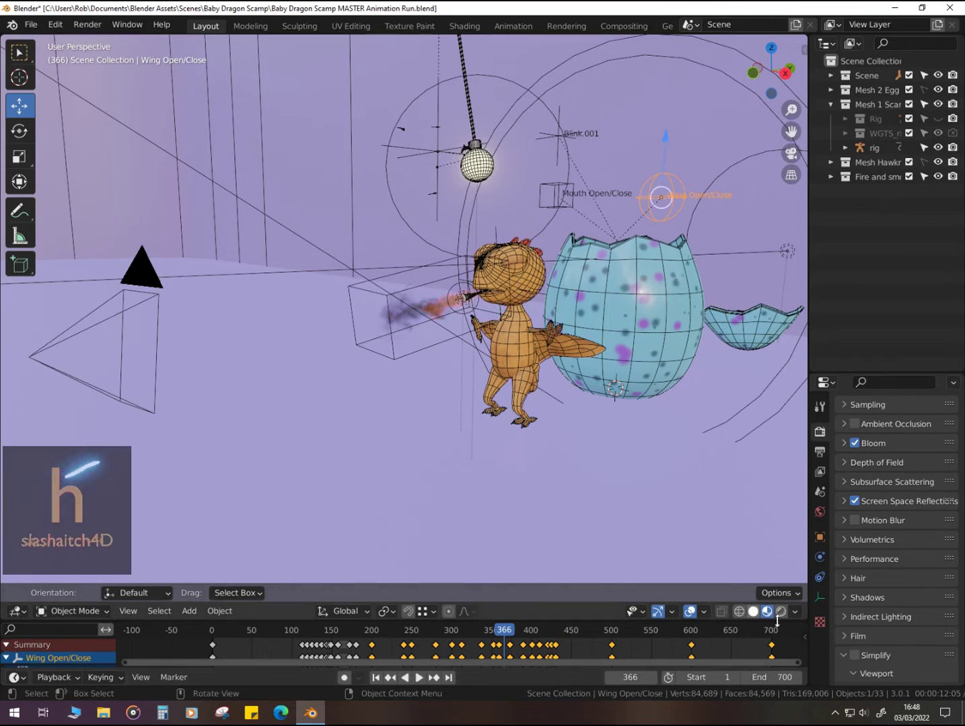
Step: Preview frame 366 in Rendered shading, zoom in, and render the still
left_click(781, 613)
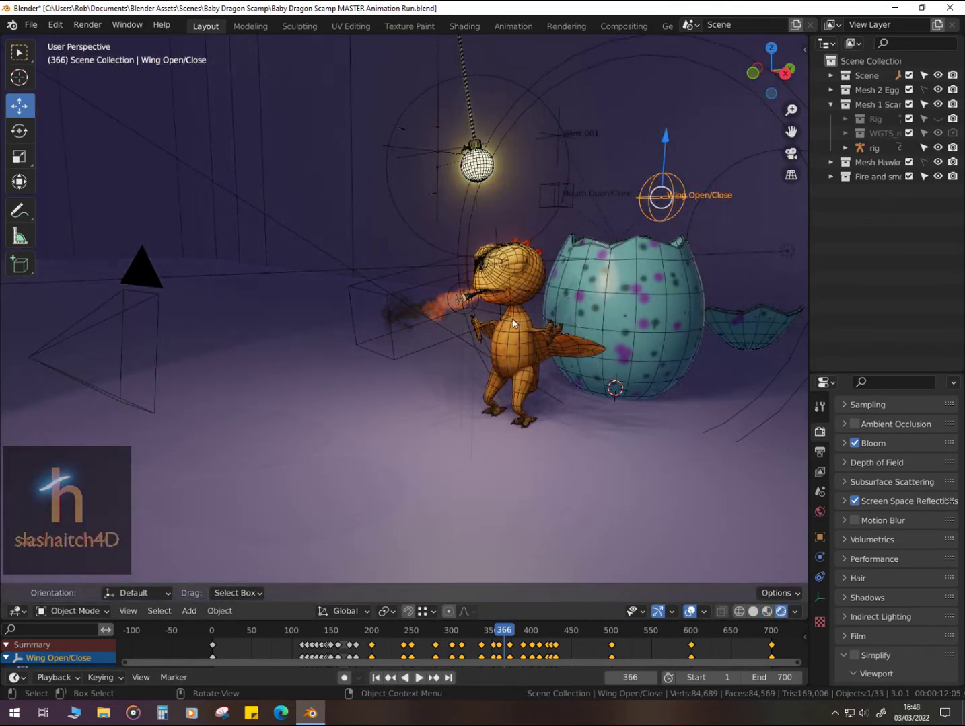
scroll(492, 304, "up", 1)
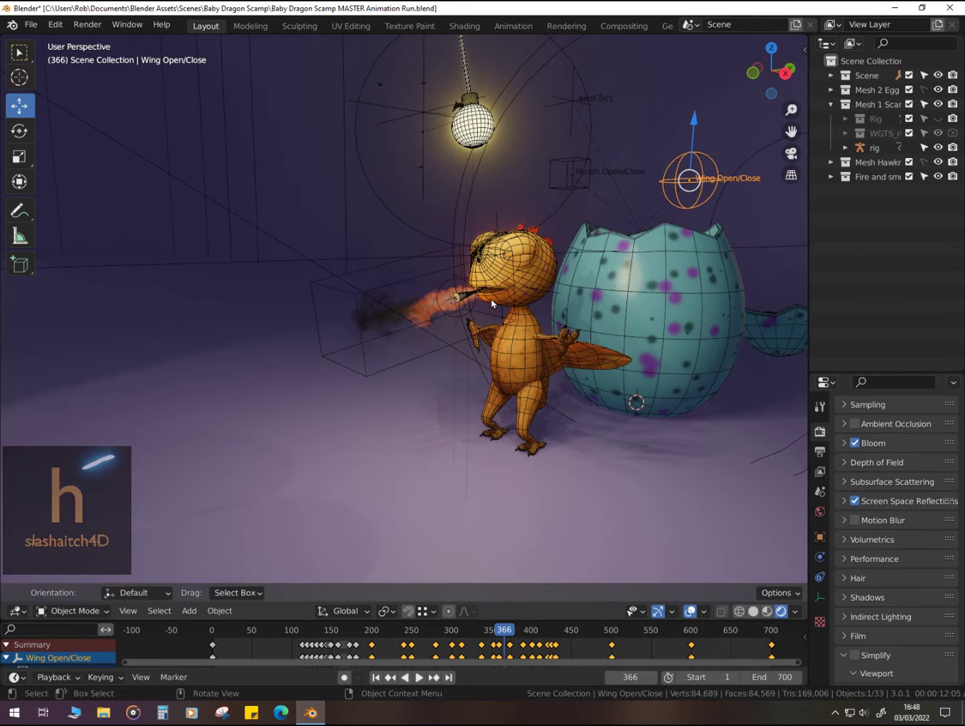
scroll(492, 304, "up", 1)
scroll(492, 304, "up", 1)
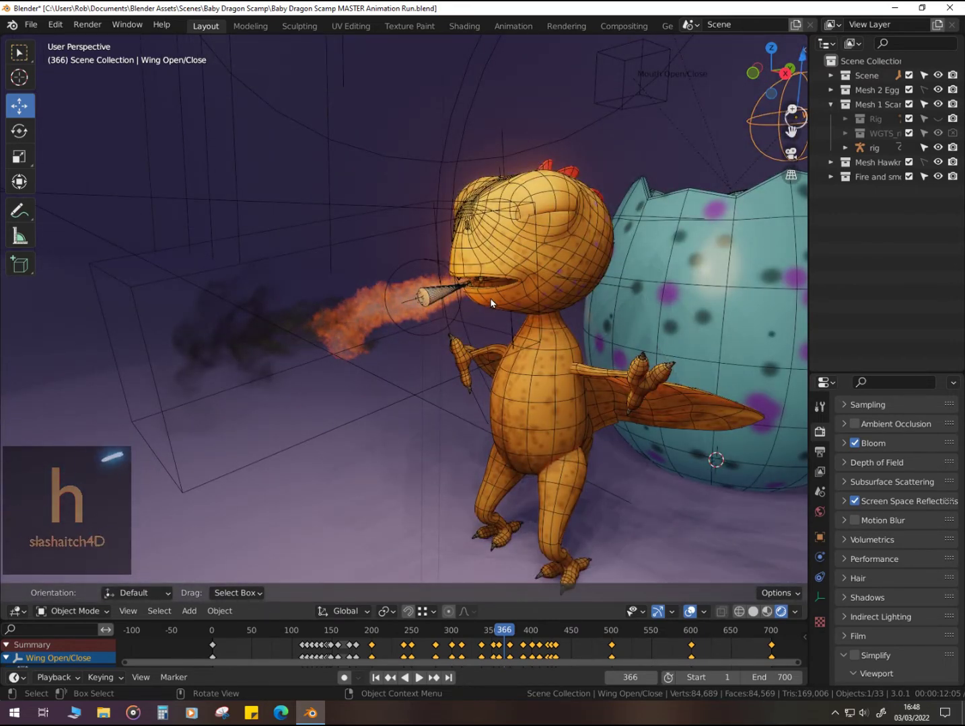
key("ctrl+F12")
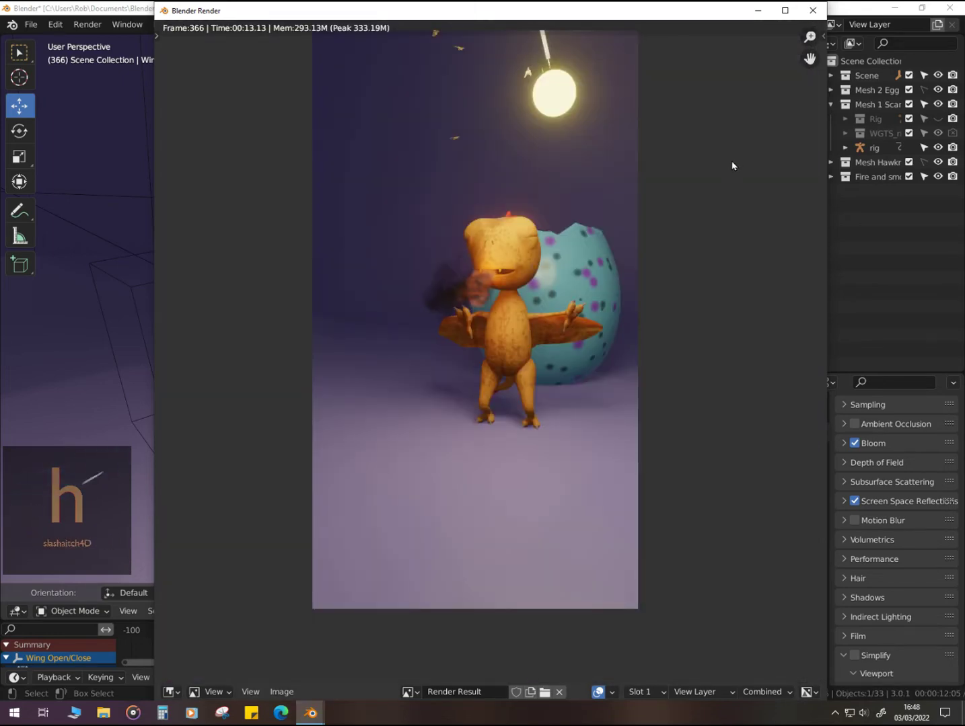
Step: Close the finished frame 366 render window
left_click(812, 11)
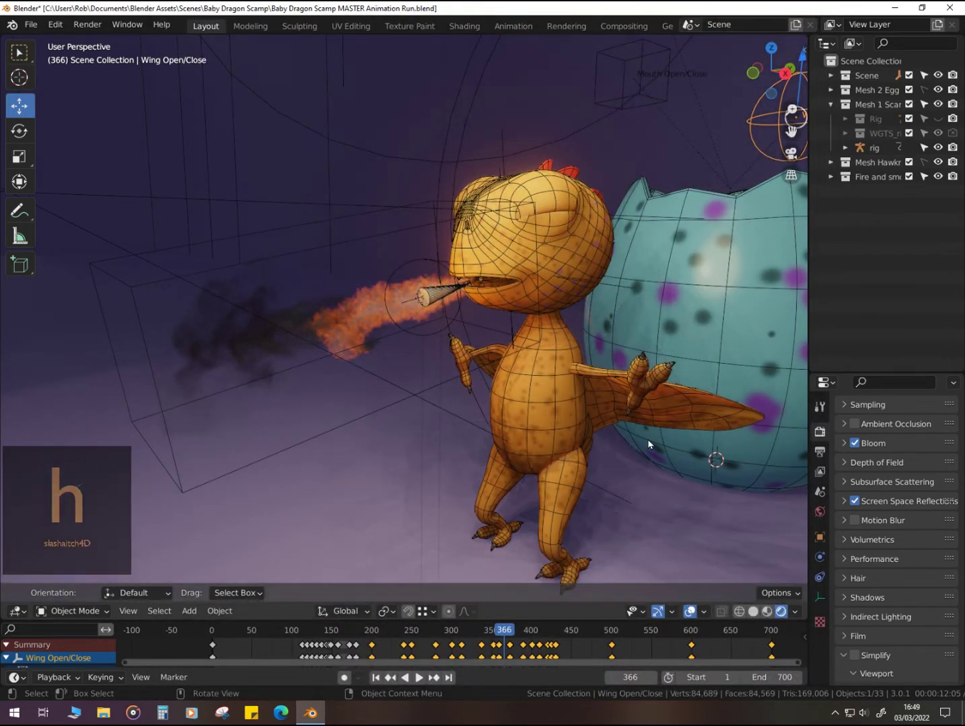
Step: Switch to camera view, play to frame 508, and exclude the Fire and smoke collection
key("KP_0")
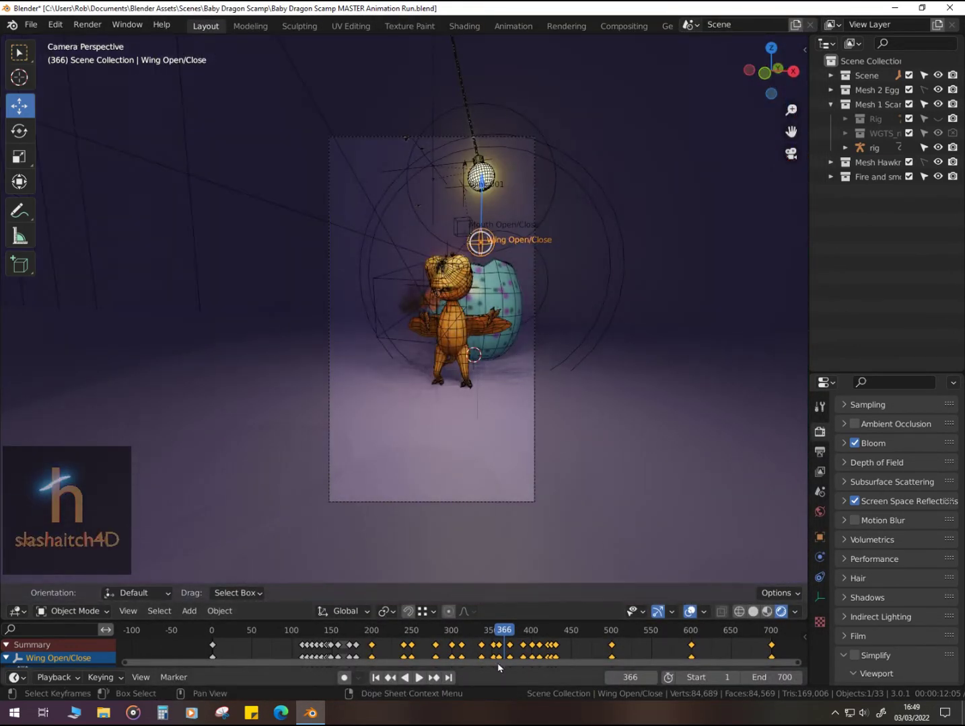
key("space")
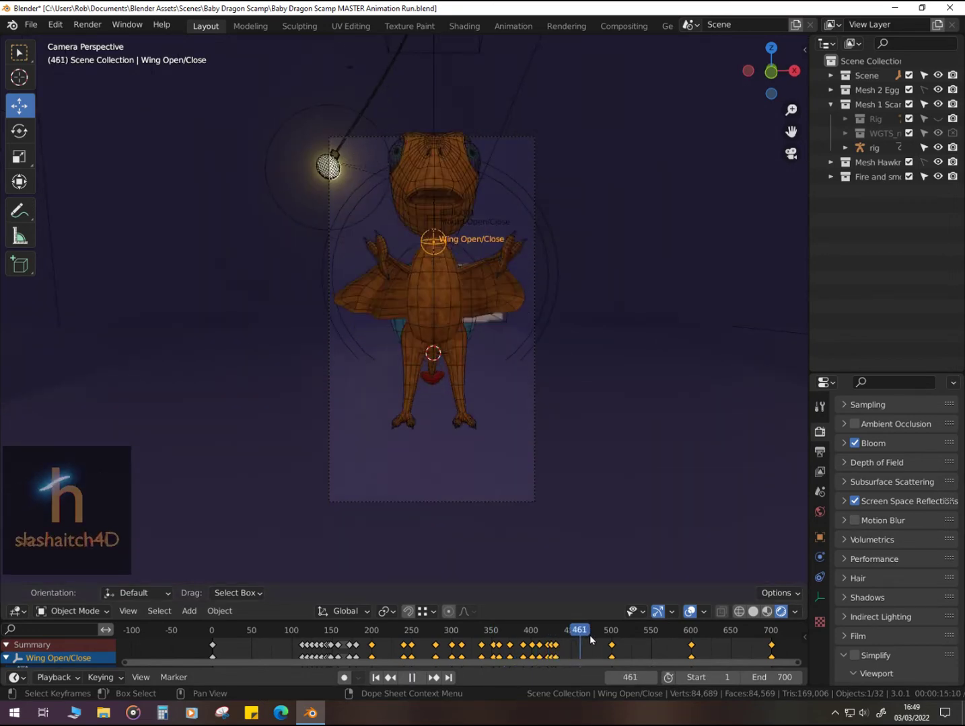
key("space")
key("space")
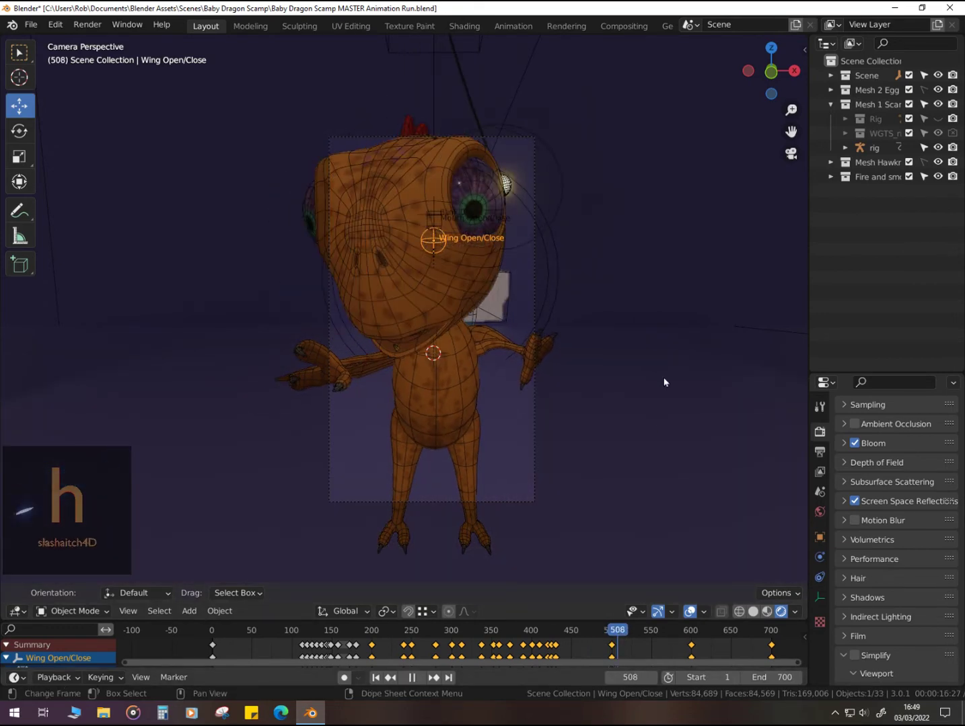
key("space")
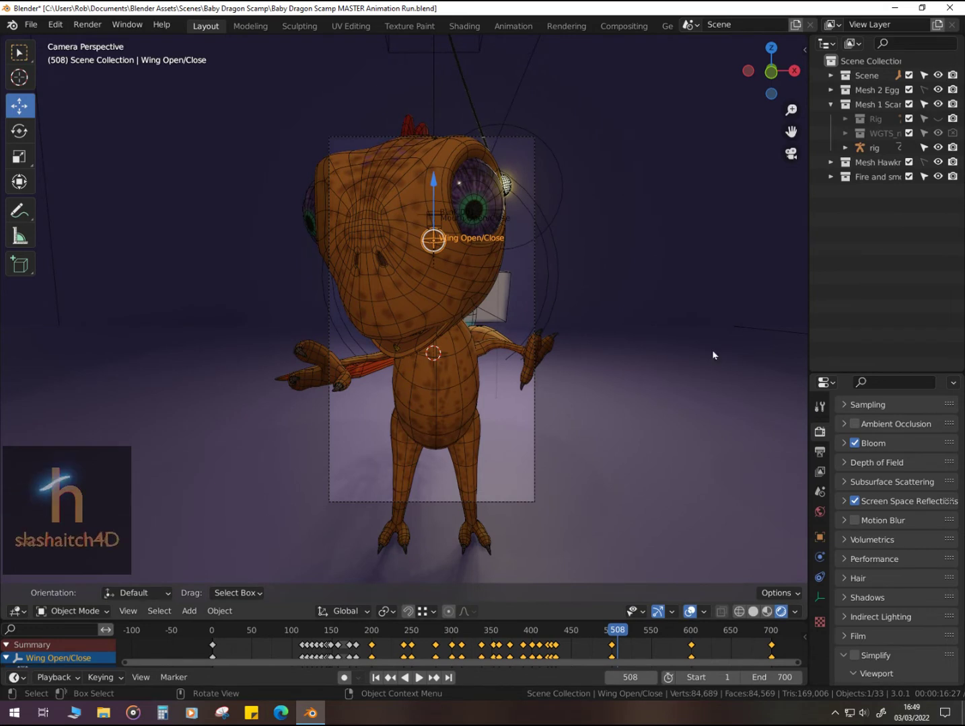
left_click(908, 176)
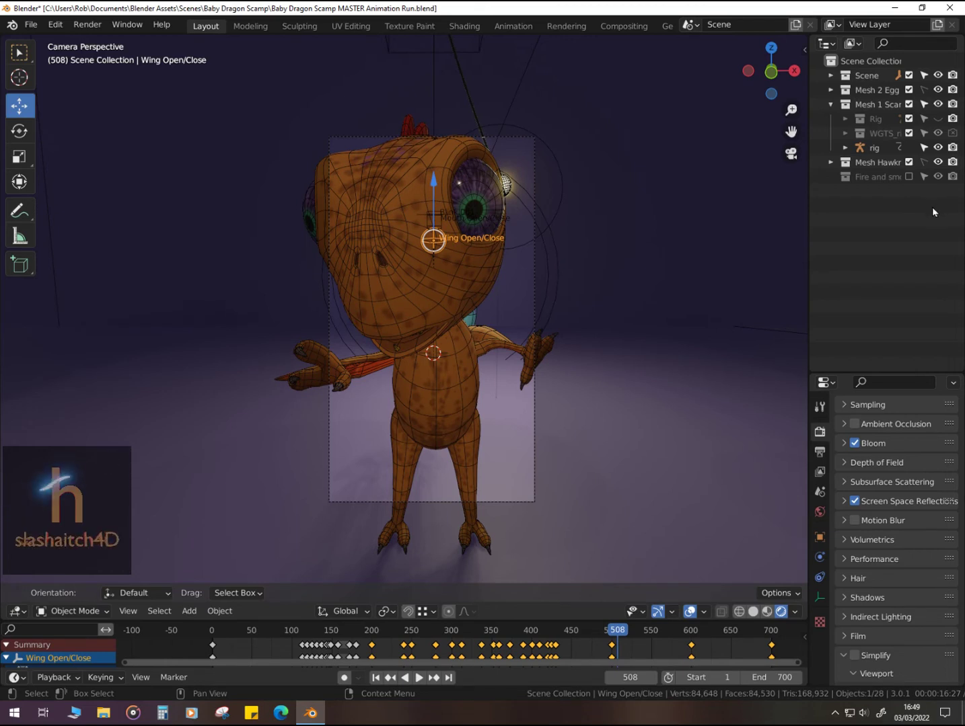
Step: Make the dragon's rig active and tick Bones in the Viewport Overlays
left_click(874, 148)
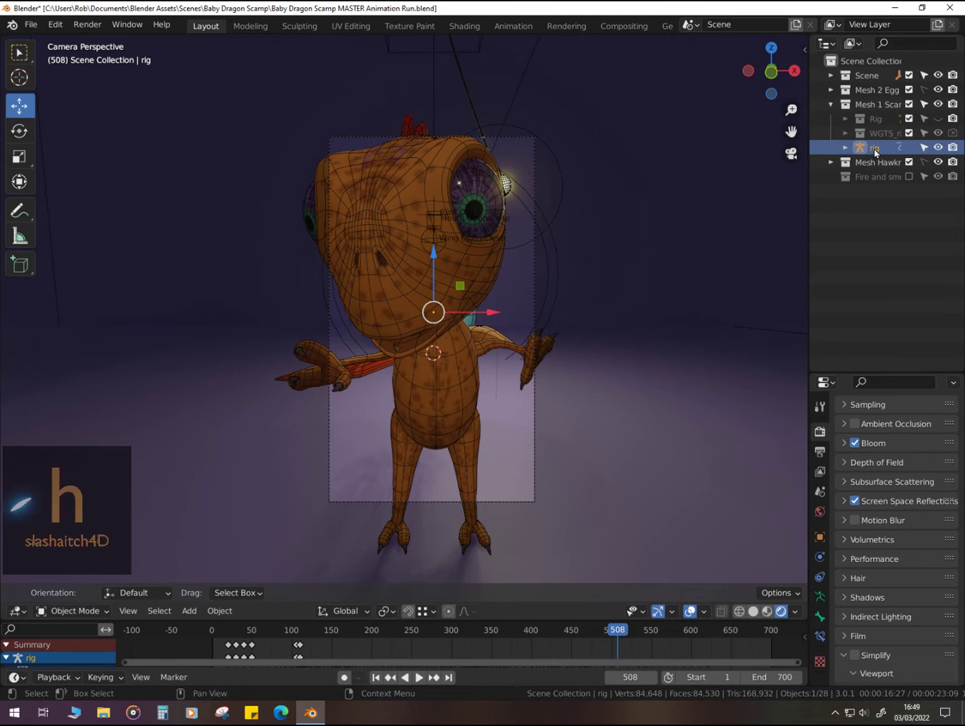
left_click(702, 612)
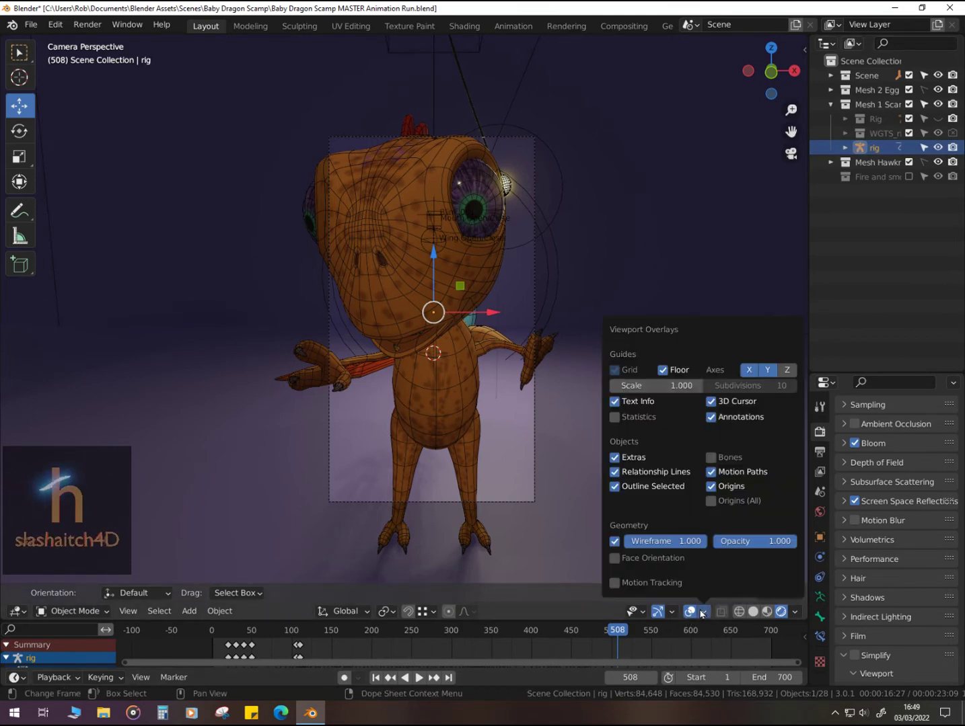
left_click(712, 458)
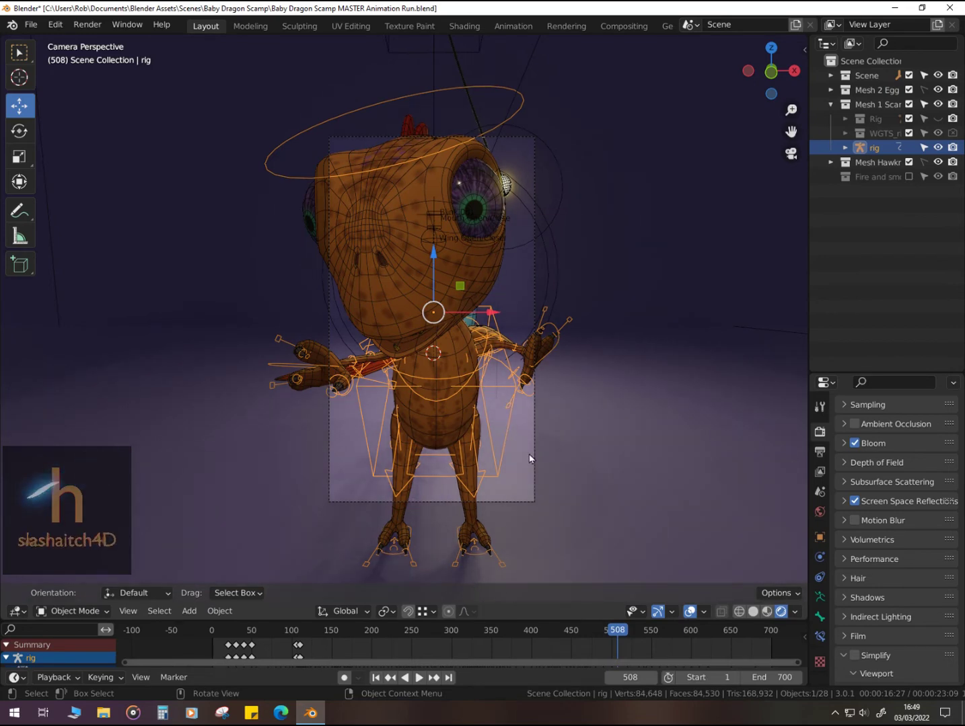
left_click(101, 610)
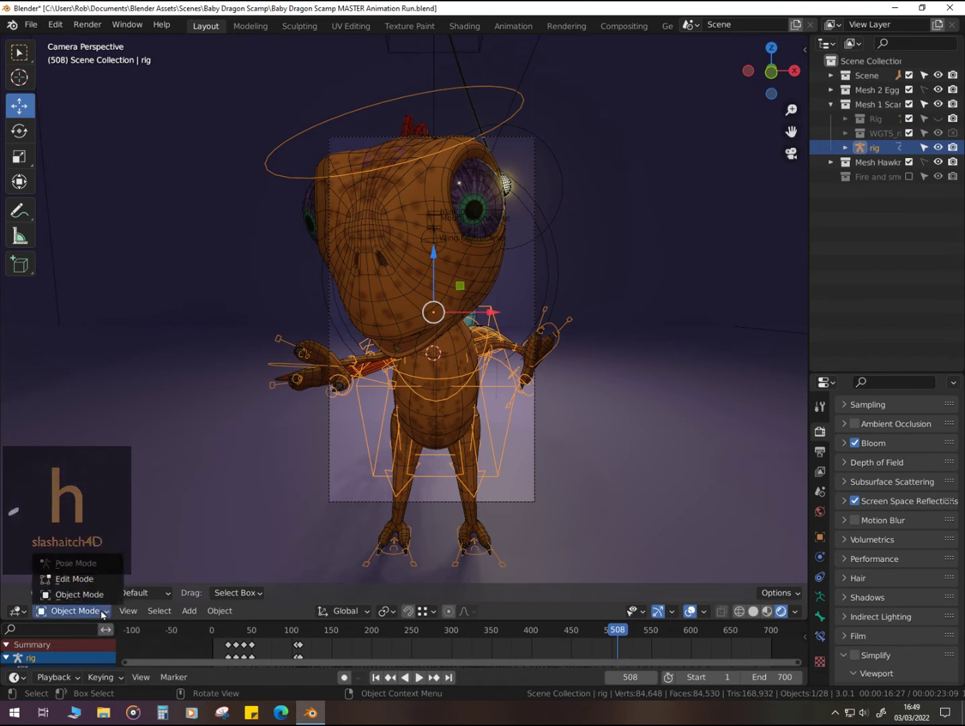
Step: Enter Pose Mode and move the torso.001 bone downward along Z
left_click(84, 567)
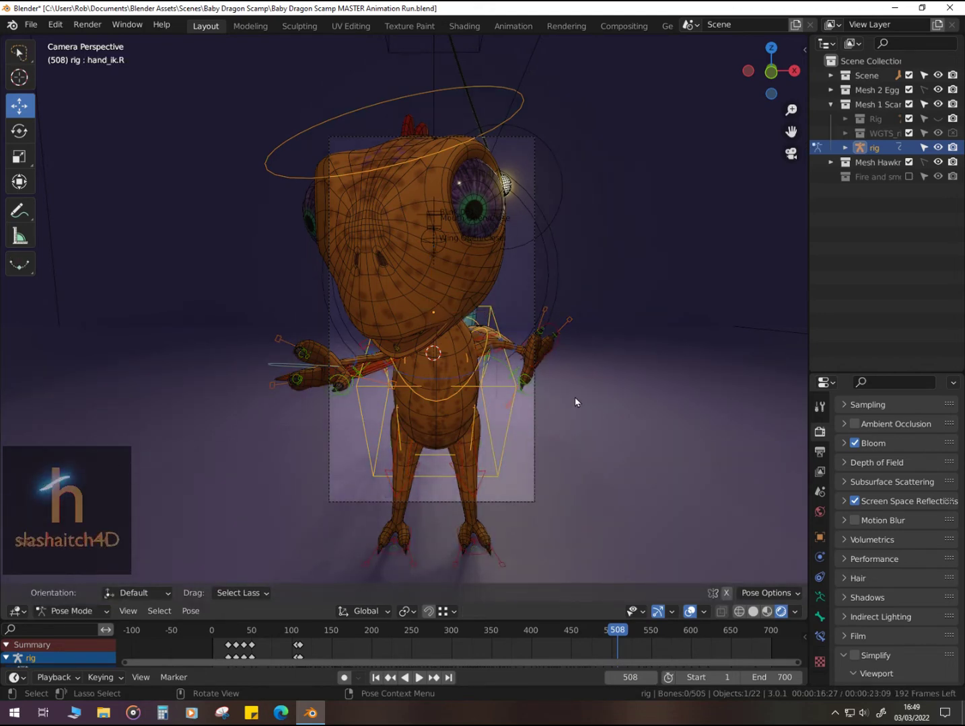
middle_click_drag(570, 404, 542, 405)
left_click(419, 447)
mouse_move(377, 323)
left_mouse_down()
mouse_move(371, 336)
mouse_move(371, 326)
left_mouse_up()
middle_click_drag(561, 441, 399, 407)
Step: Reposition the torso bone so it sits 0.24382 m higher
left_click(399, 407)
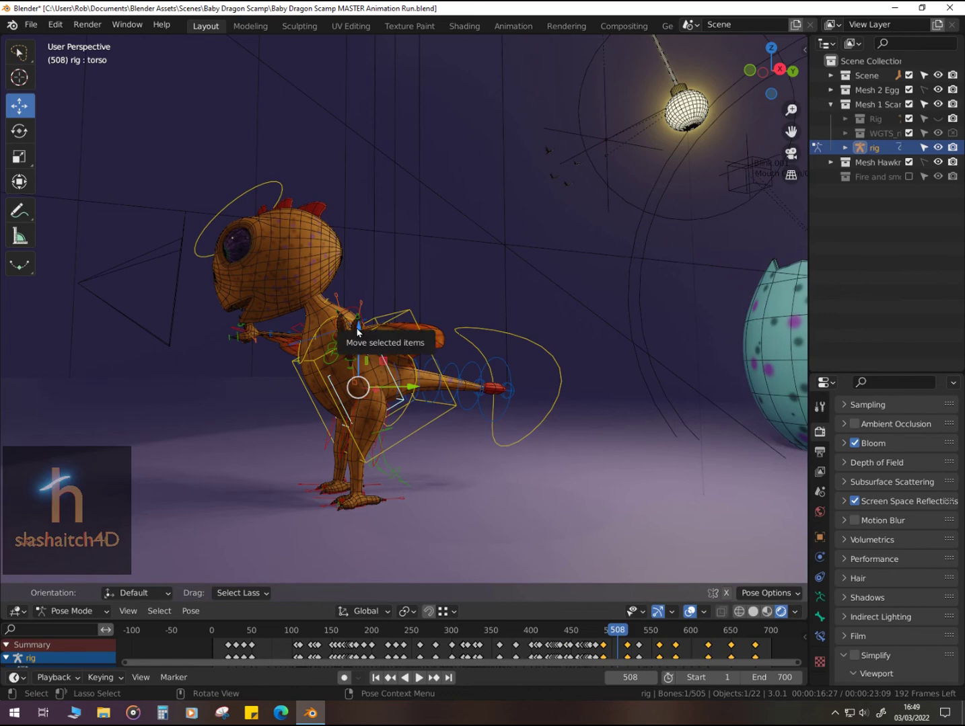
left_click_drag(357, 329, 355, 365)
left_click_drag(359, 409, 347, 381)
left_click(347, 382)
Step: From a front view, rotate the chest bone so the dragon's body leans
middle_click_drag(347, 381, 504, 302)
scroll(380, 290, "up", 3)
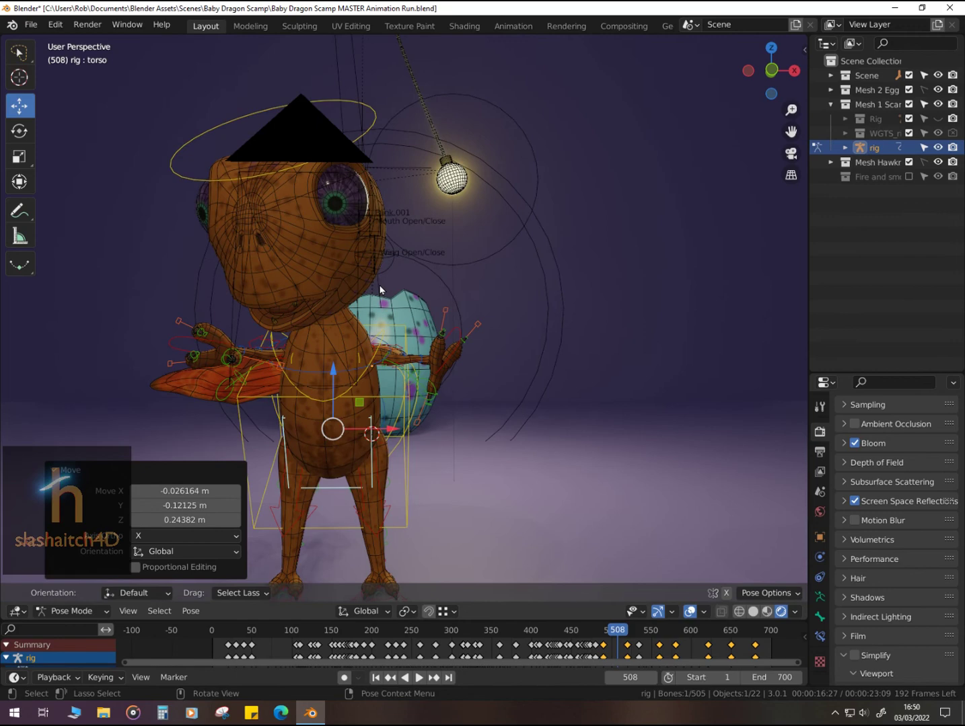
left_click(361, 382)
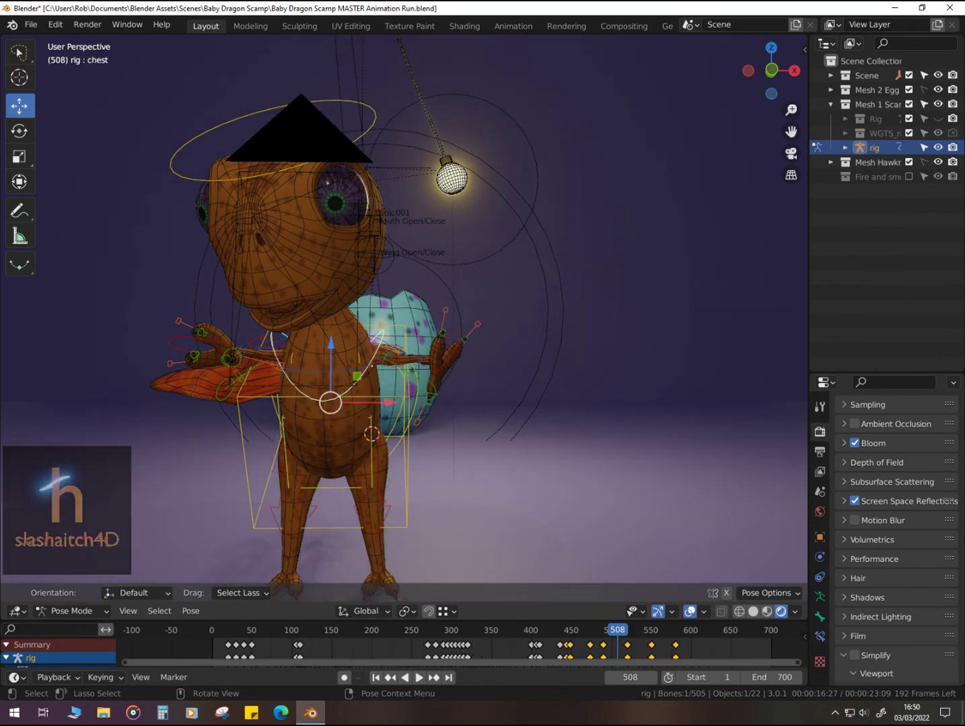
key("r")
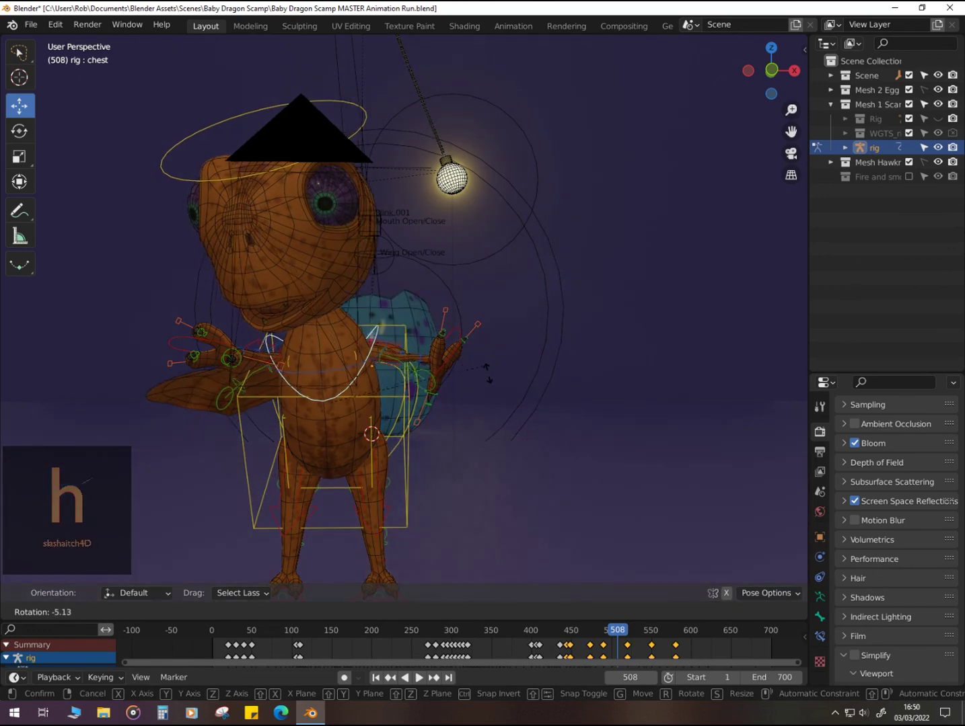